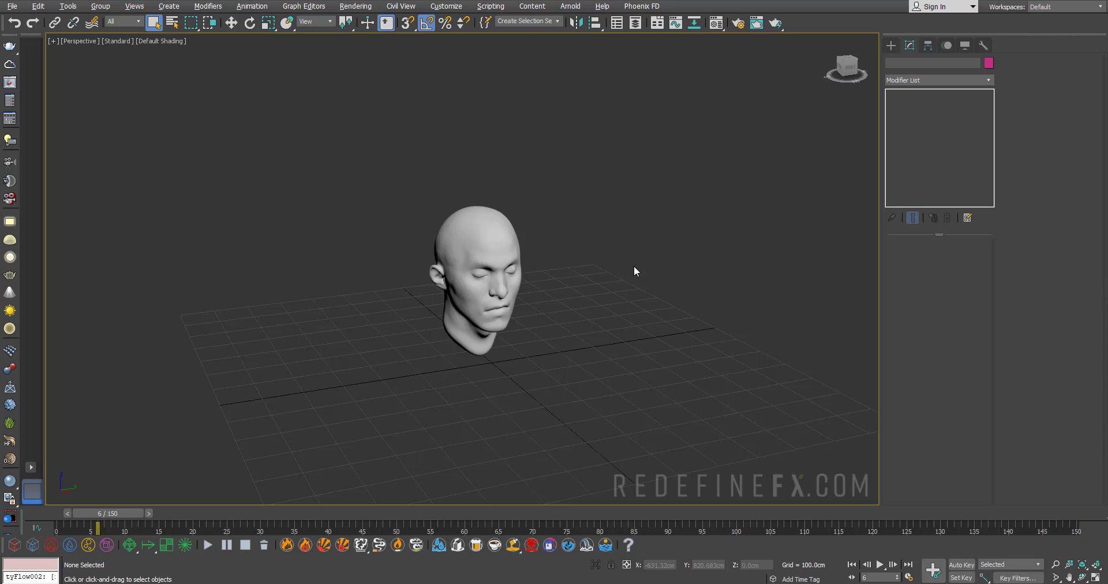
Create a Phoenix FD fire/smoke simulator container enclosing the head.
click(14, 545)
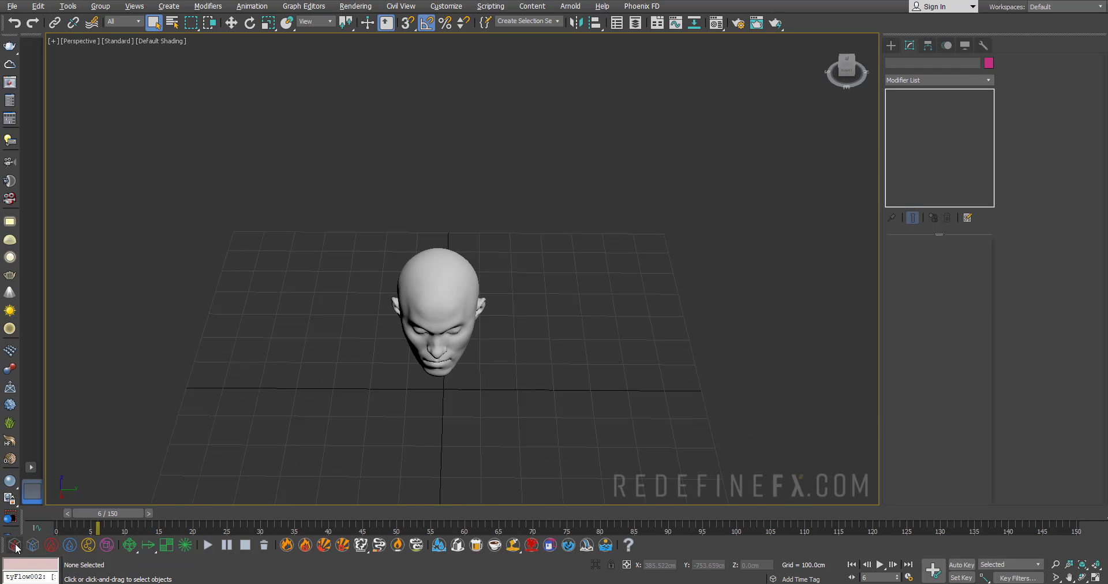
drag(509, 323, 358, 420)
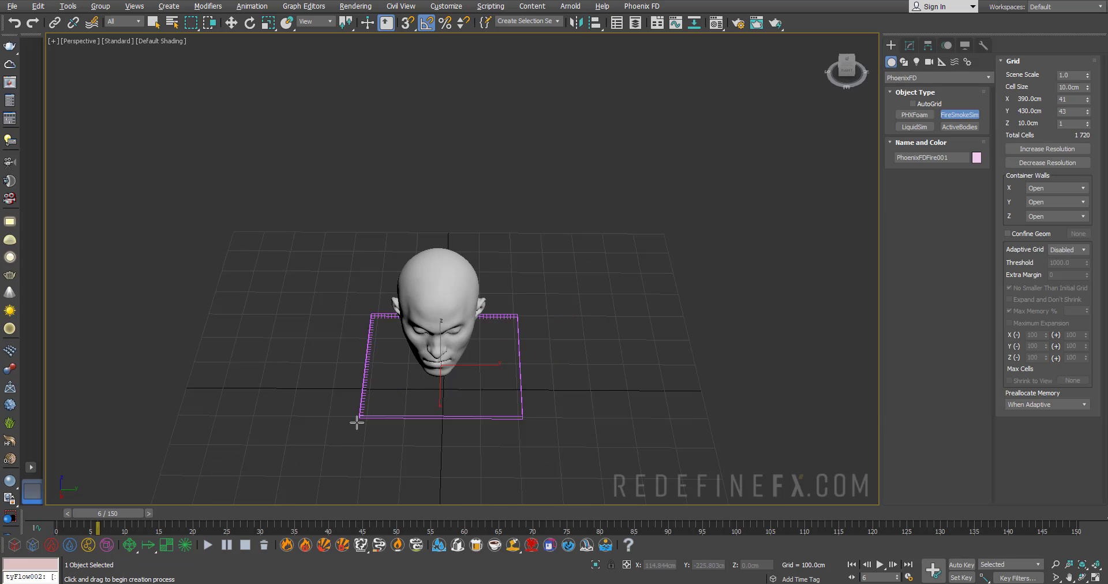
click(364, 267)
right_click(364, 267)
alt+middle_drag(363, 267, 496, 310)
Place a PHXSource fire source helper beside the head.
click(51, 545)
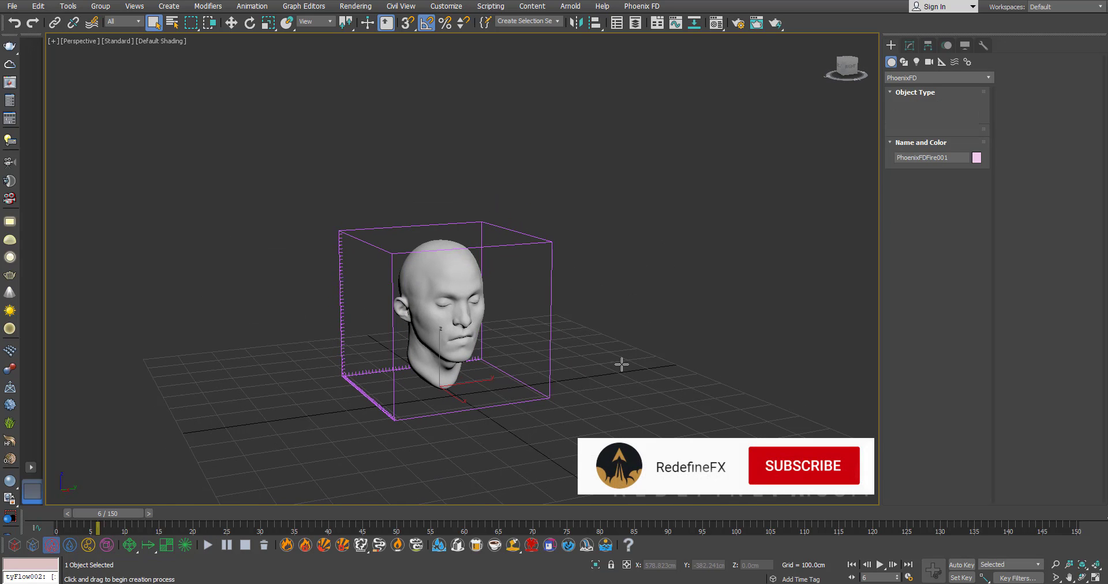
drag(632, 367, 695, 404)
right_click(694, 403)
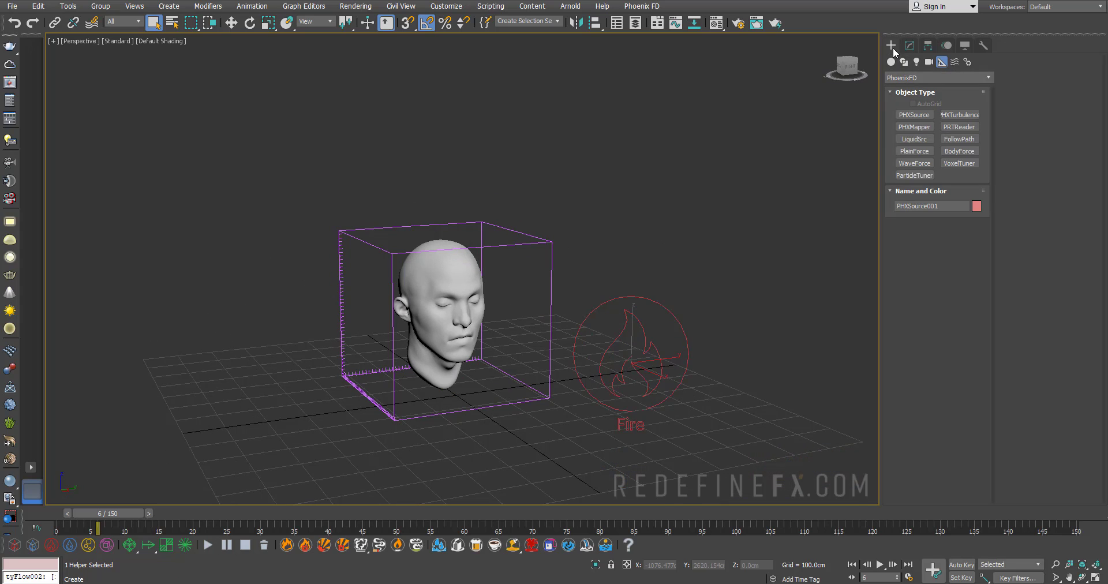
Return the Create panel to standard geometry and frame a front view of the head.
click(895, 74)
click(906, 87)
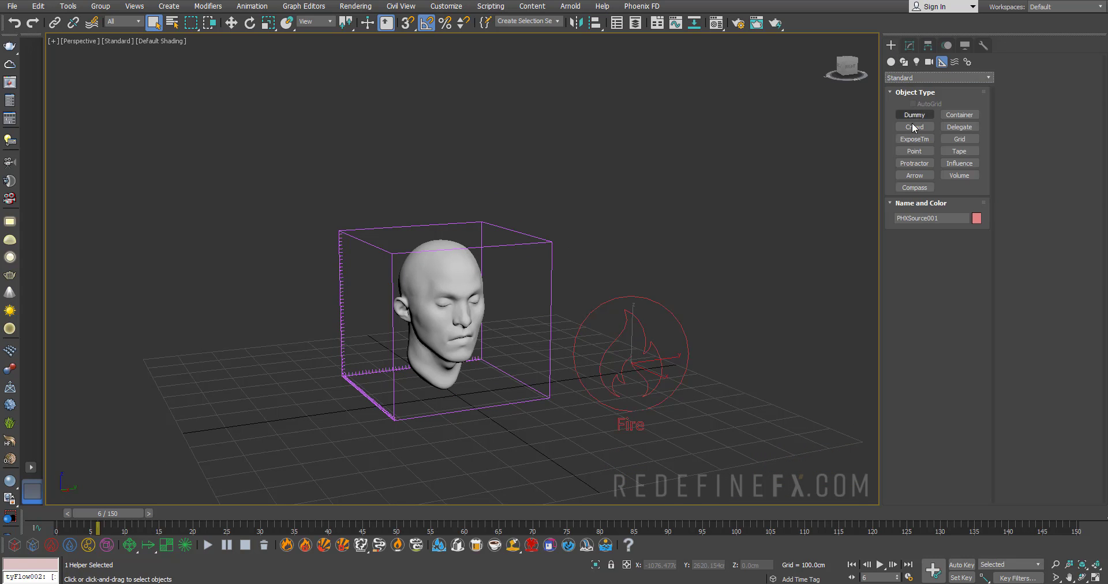
click(892, 62)
alt+middle_drag(491, 299, 459, 277)
scroll(457, 268, up, 3)
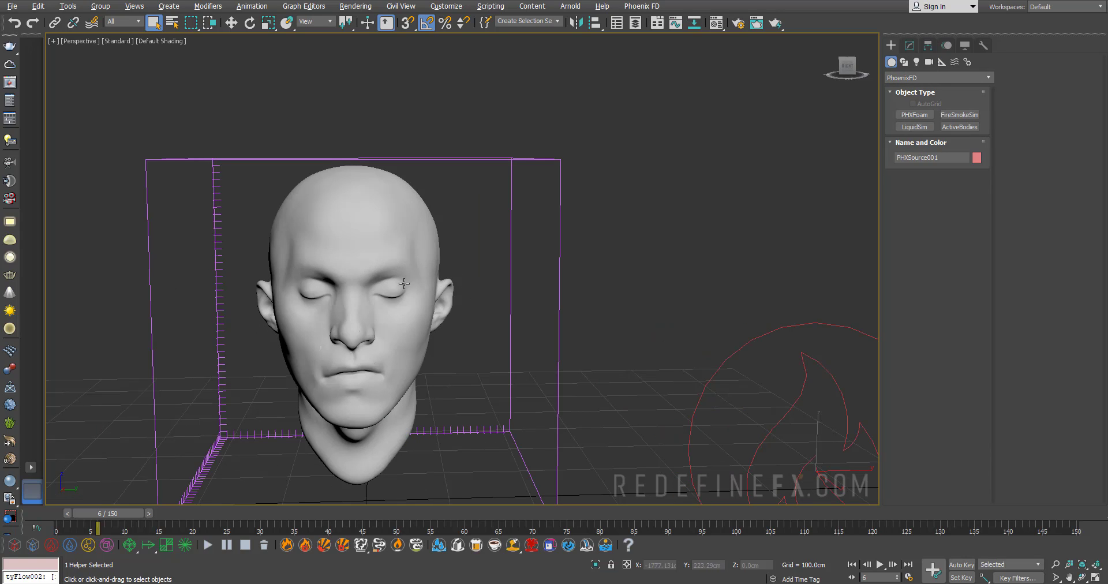
Draw a standard cylinder beside the head.
click(938, 77)
click(917, 87)
click(914, 139)
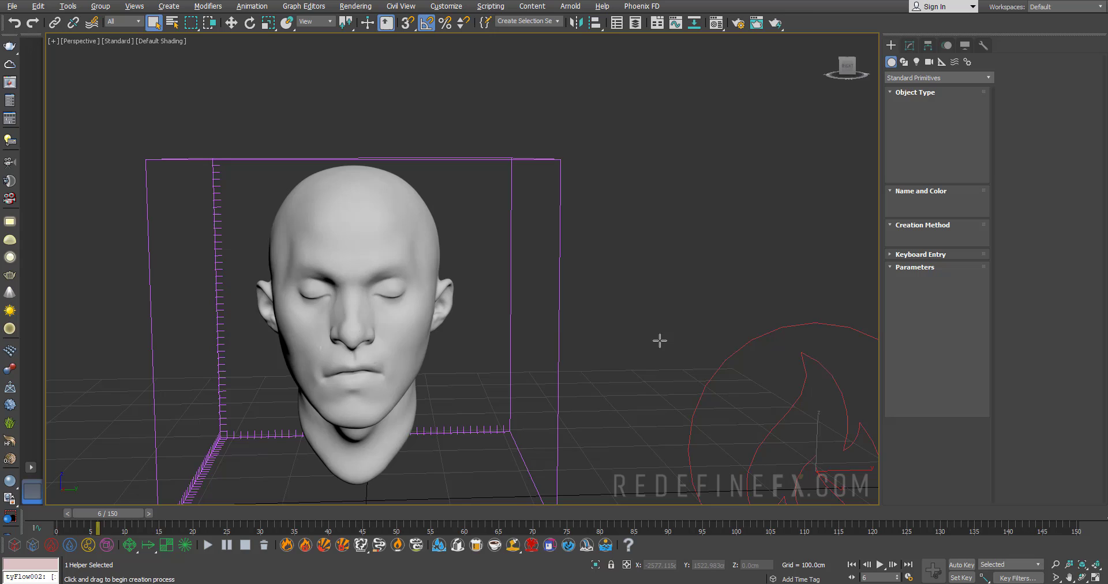
alt+middle_drag(661, 338, 549, 385)
drag(549, 385, 580, 387)
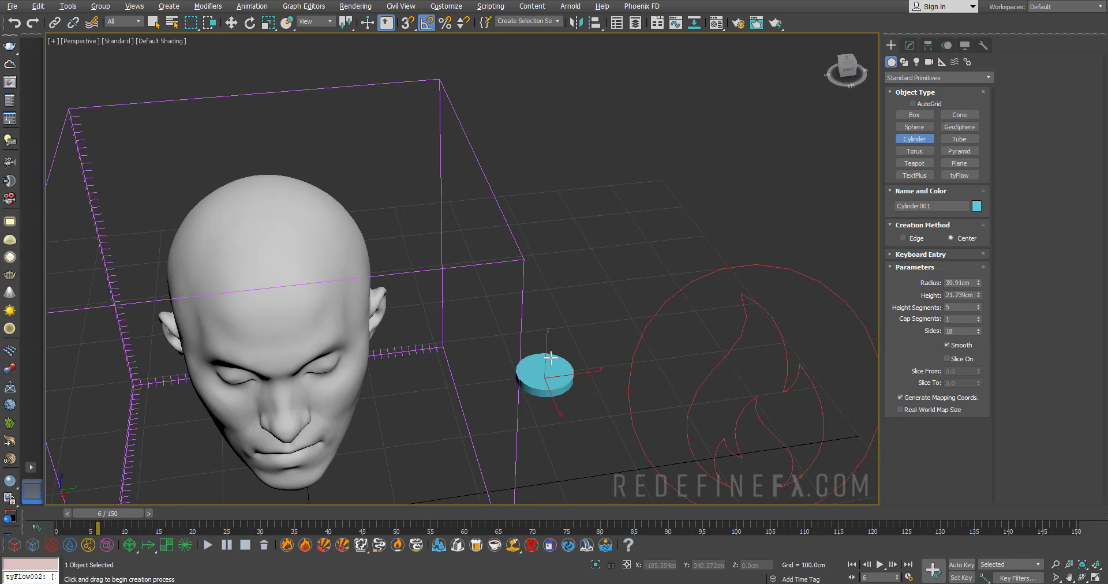
click(610, 219)
right_click(864, 47)
Convert the cylinder to Editable Poly and give its top cap material ID 10.
click(909, 45)
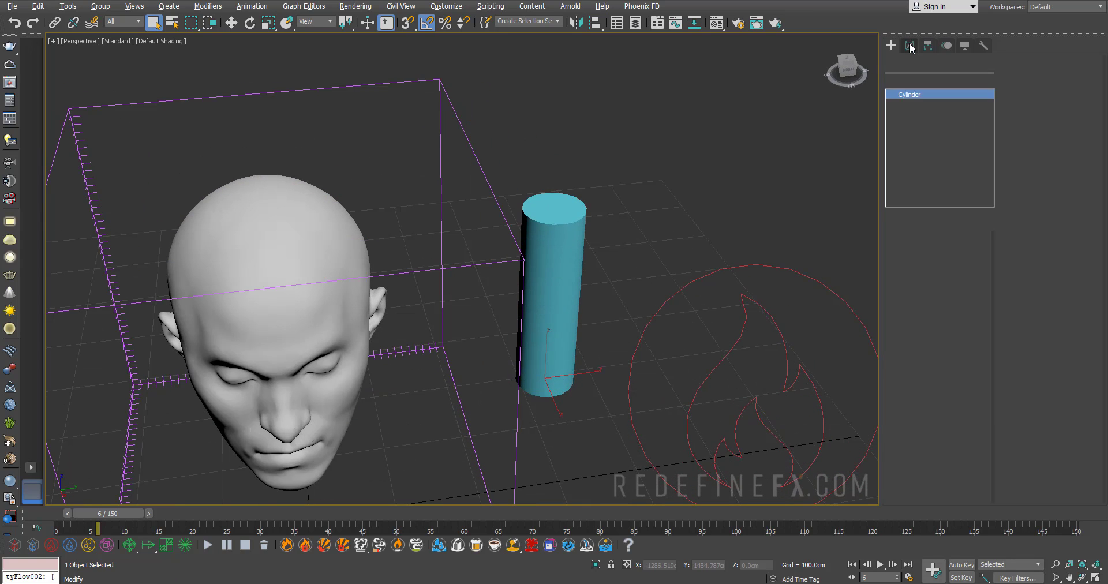
right_click(898, 96)
click(940, 180)
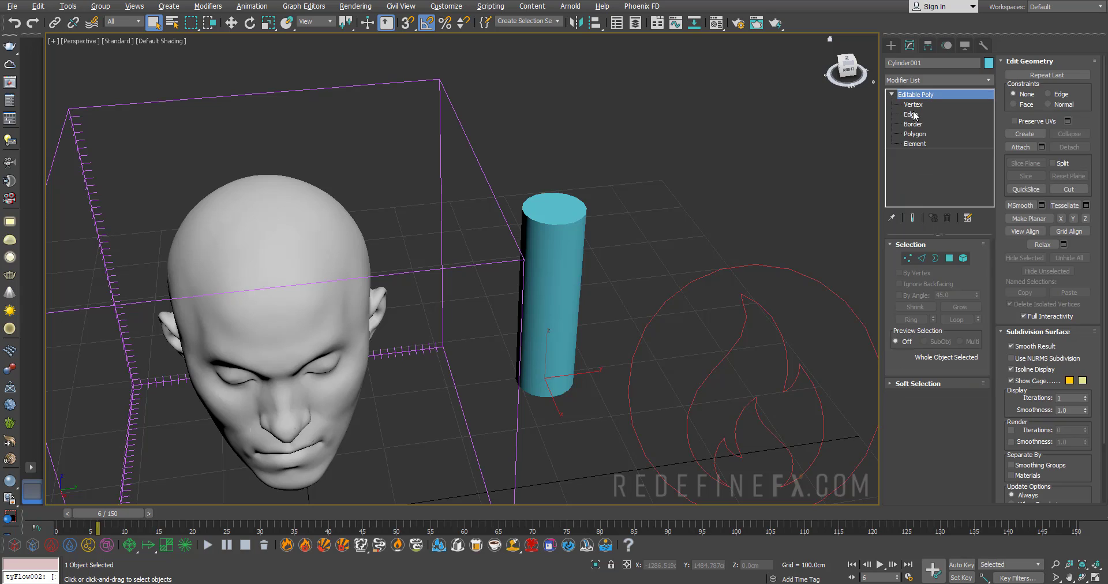
key(4)
click(553, 211)
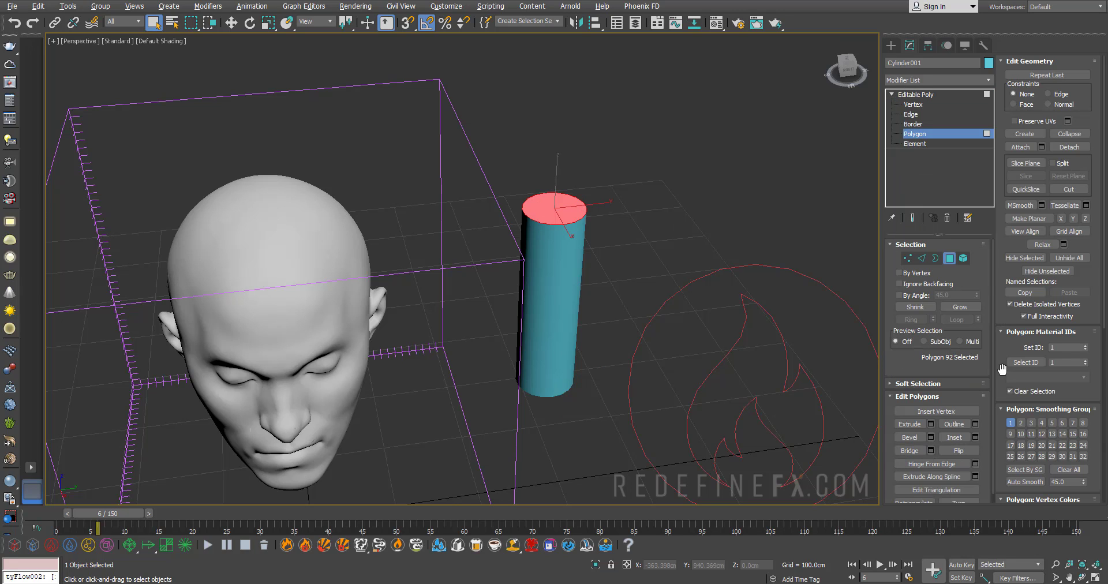
double_click(1068, 347)
click(915, 94)
Rotate the cylinder so it lies horizontally.
alt+middle_drag(440, 346, 579, 397)
key(e)
drag(579, 397, 538, 340)
scroll(676, 401, down, 5)
Add Cylinder001 as the fire source's emitter.
key(r)
click(912, 344)
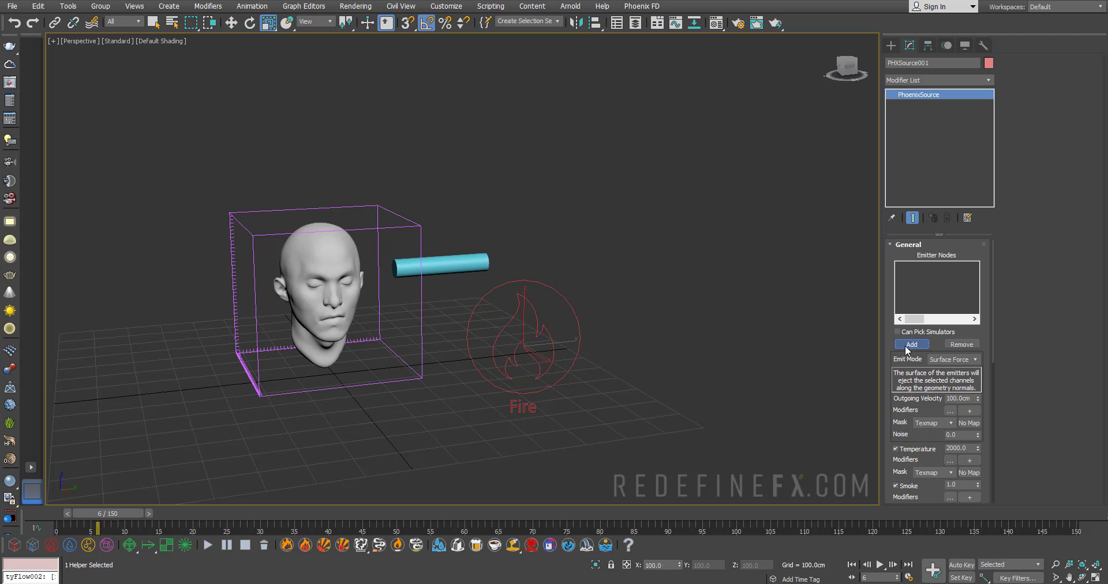
key(w)
click(449, 265)
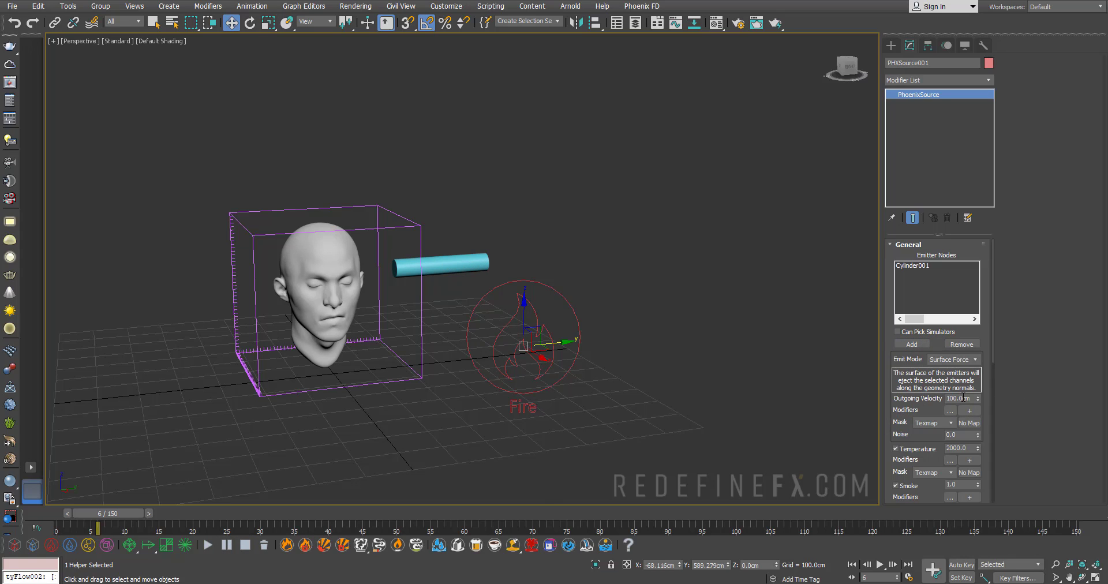
Keyframe outgoing velocity at 5000 cm on frame 0, 1000 on frame 5, 0 on frame 6.
drag(102, 510, 64, 510)
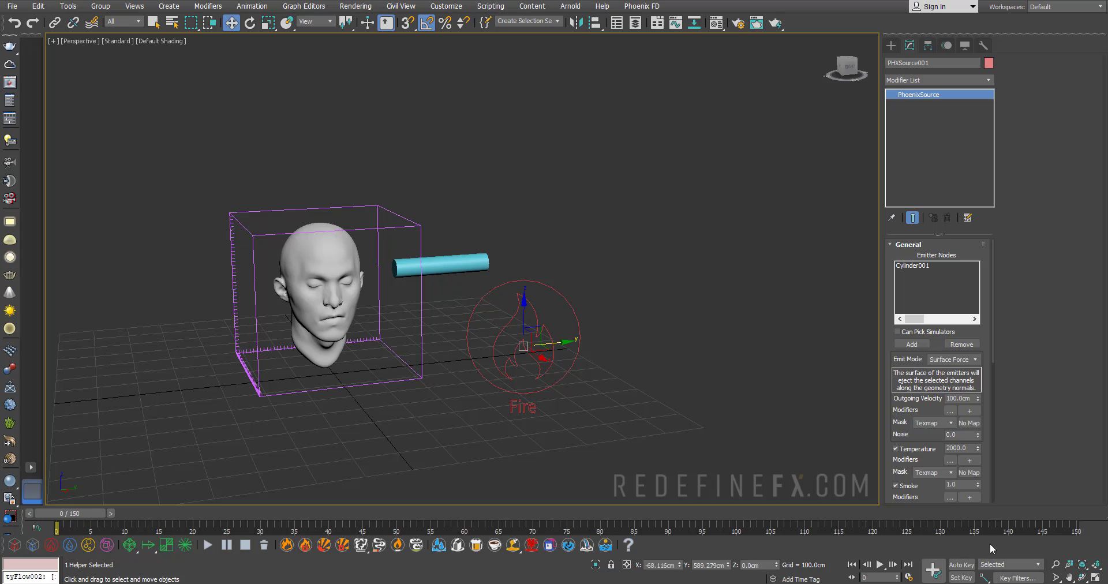
click(961, 566)
double_click(957, 398)
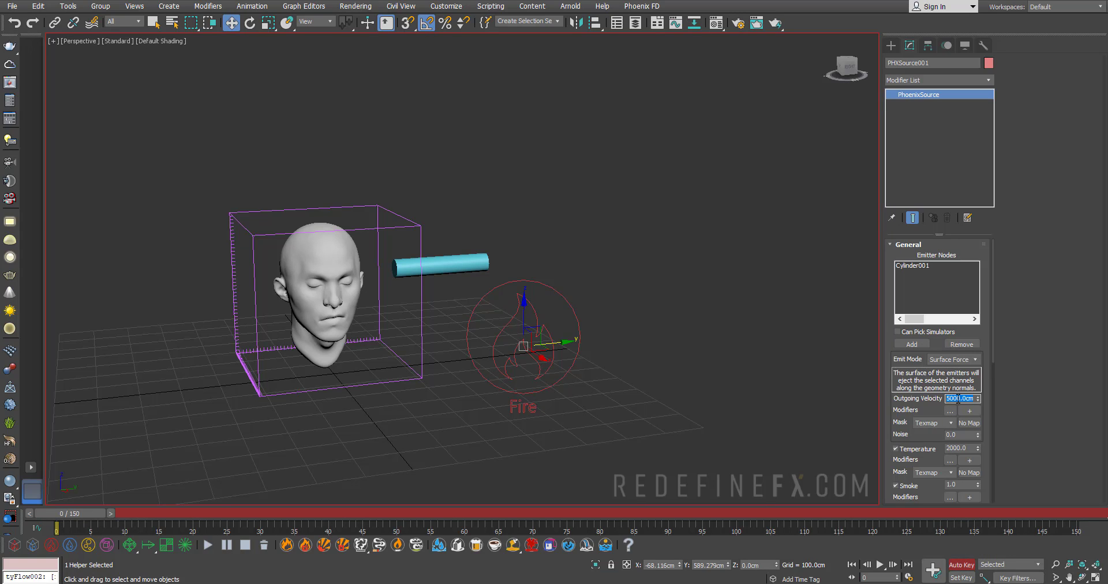
key(Return)
drag(91, 517, 122, 514)
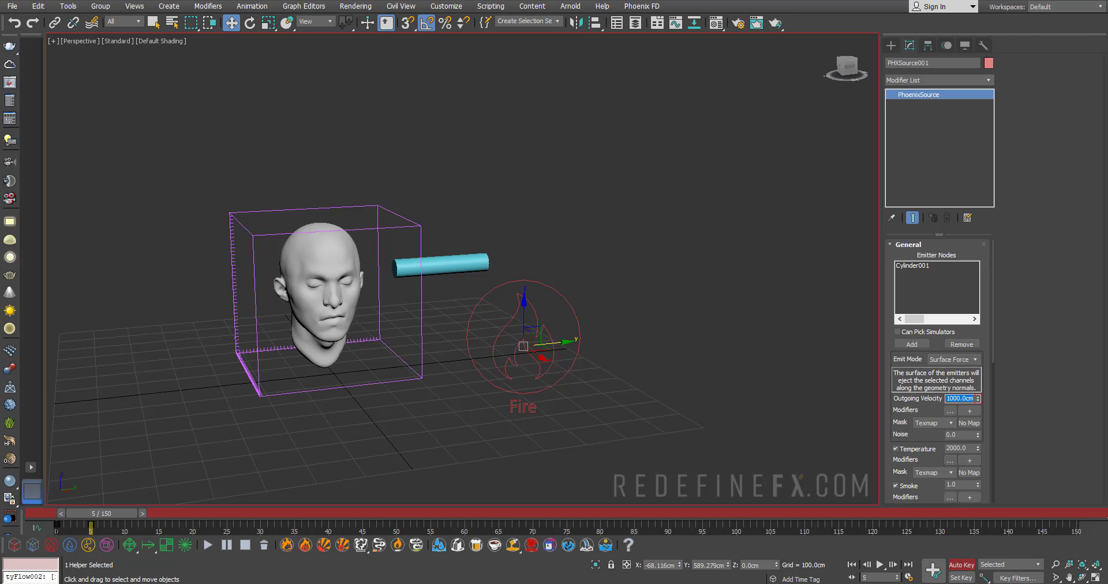
click(142, 513)
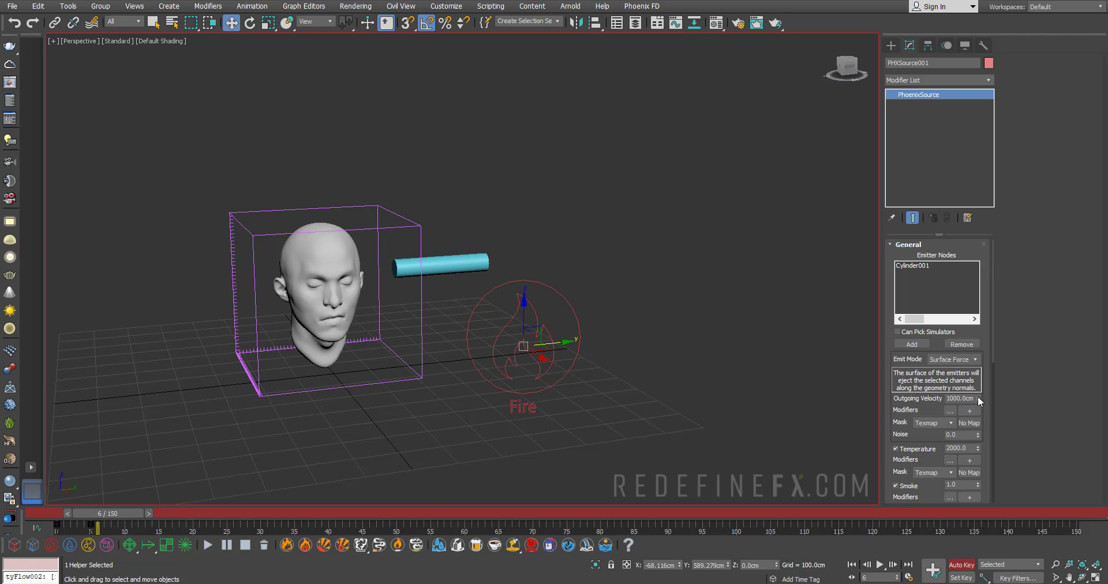
click(975, 398)
click(960, 565)
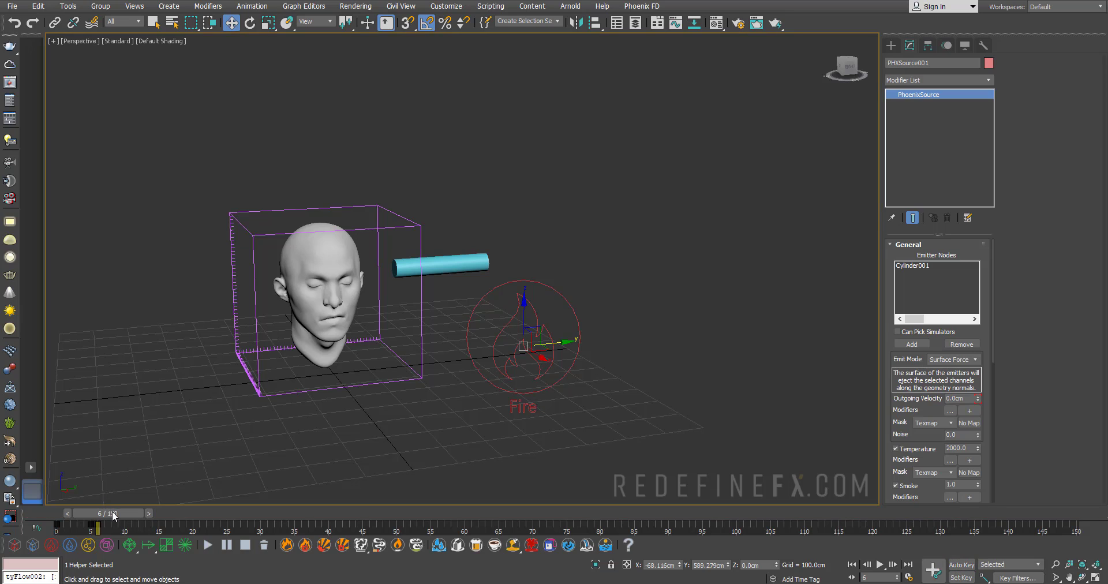
drag(112, 510, 70, 514)
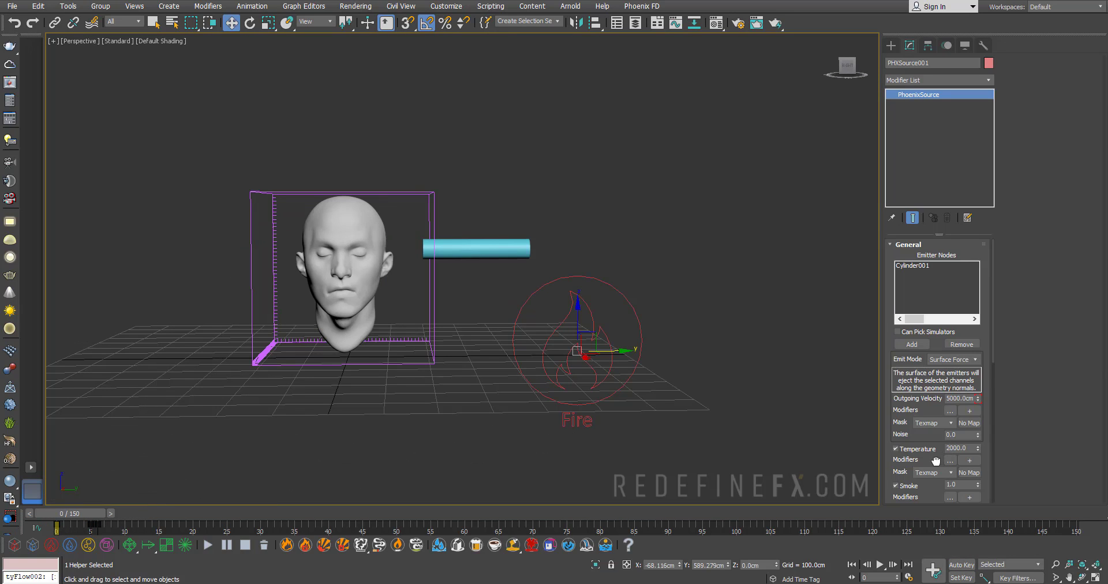
Turn off temperature emission and restrict emission to polygon ID 10.
scroll(935, 459, down, 3)
click(918, 372)
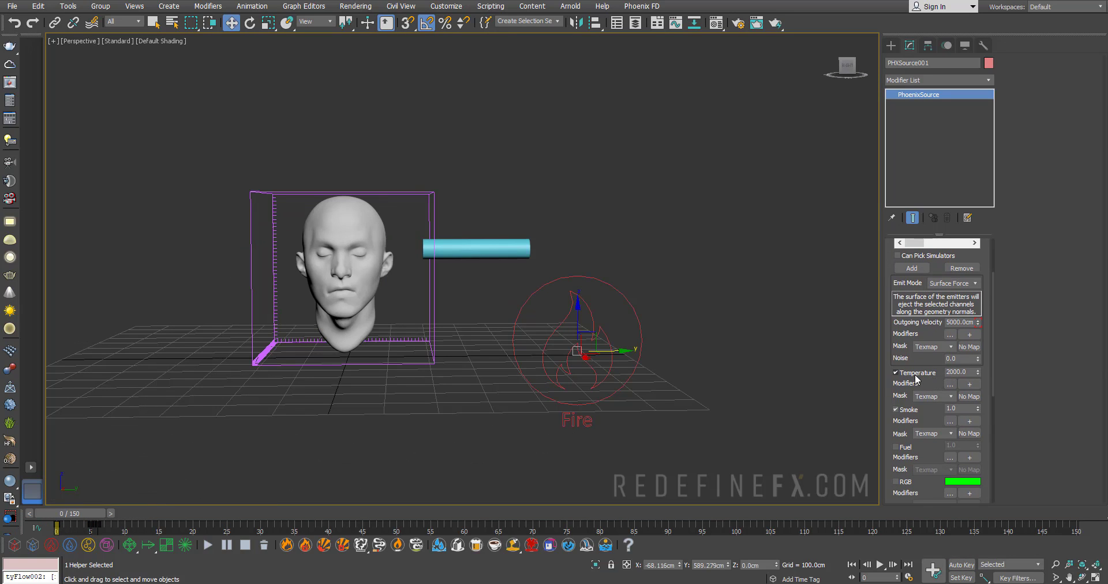
scroll(925, 417, down, 9)
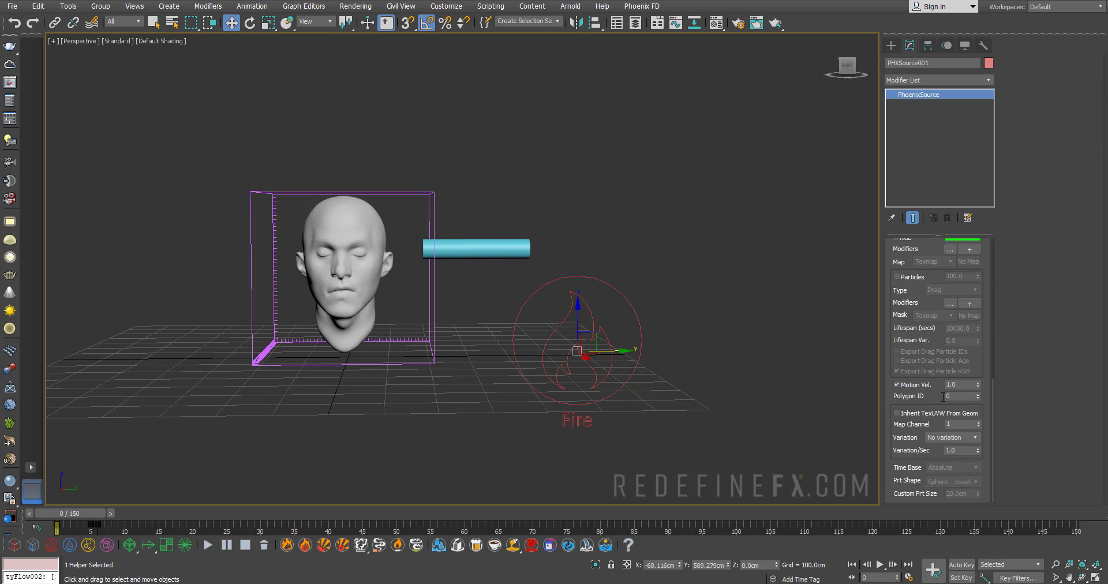
double_click(943, 396)
drag(465, 455, 422, 393)
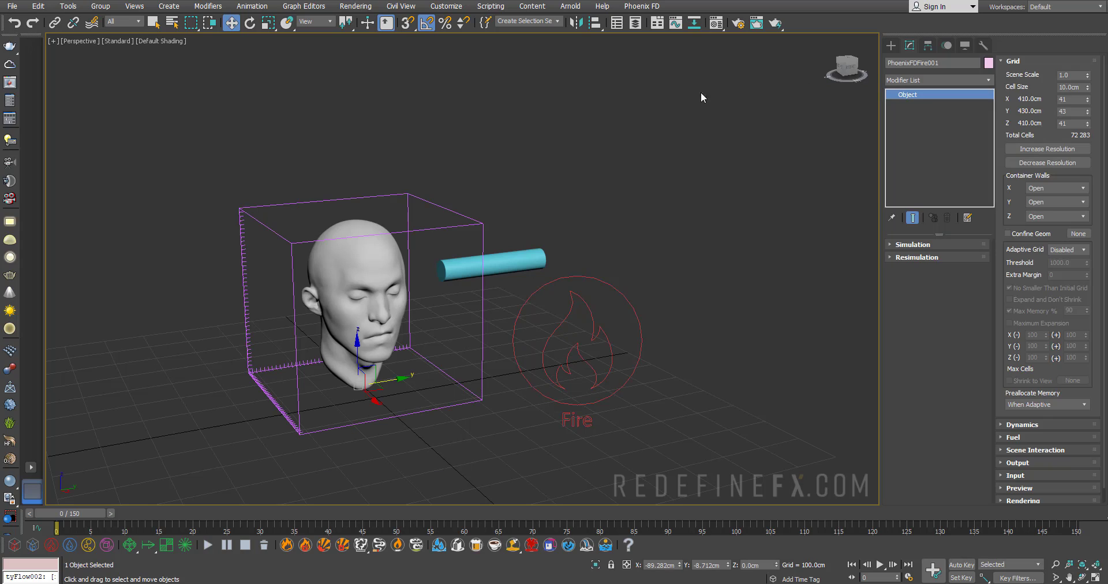
Set the simulator grid cell size to 3.0 cm, then check the reference fire render.
click(1074, 87)
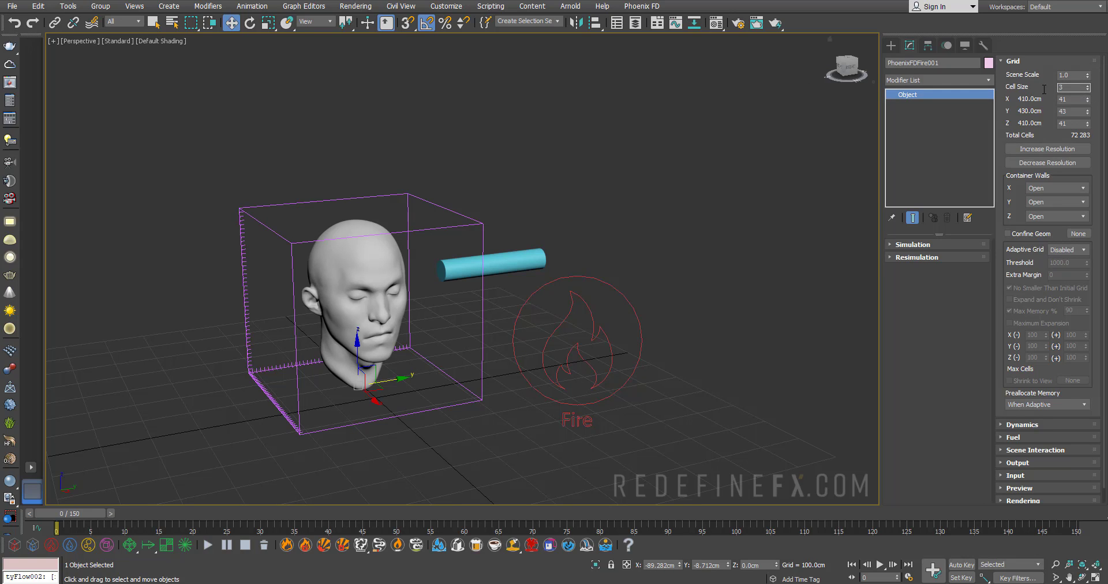
text(3)
key(Return)
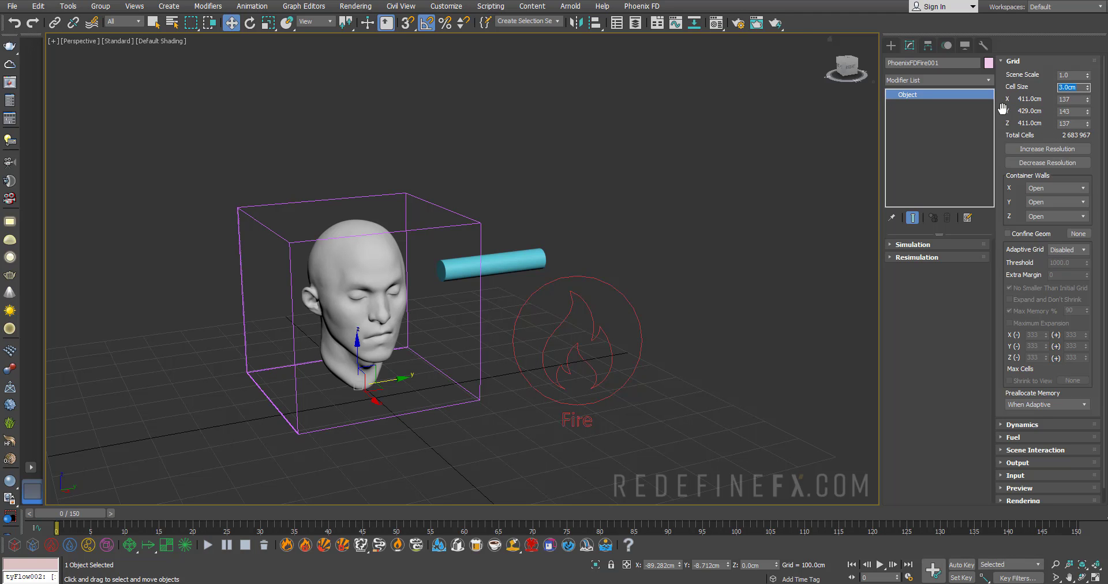
key(alt+Tab)
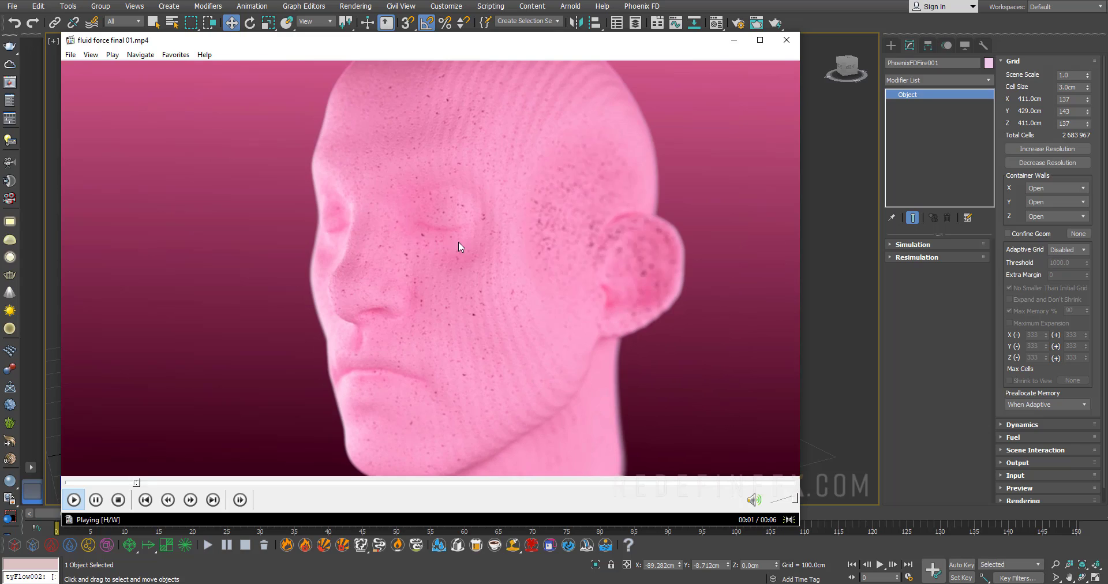
click(734, 40)
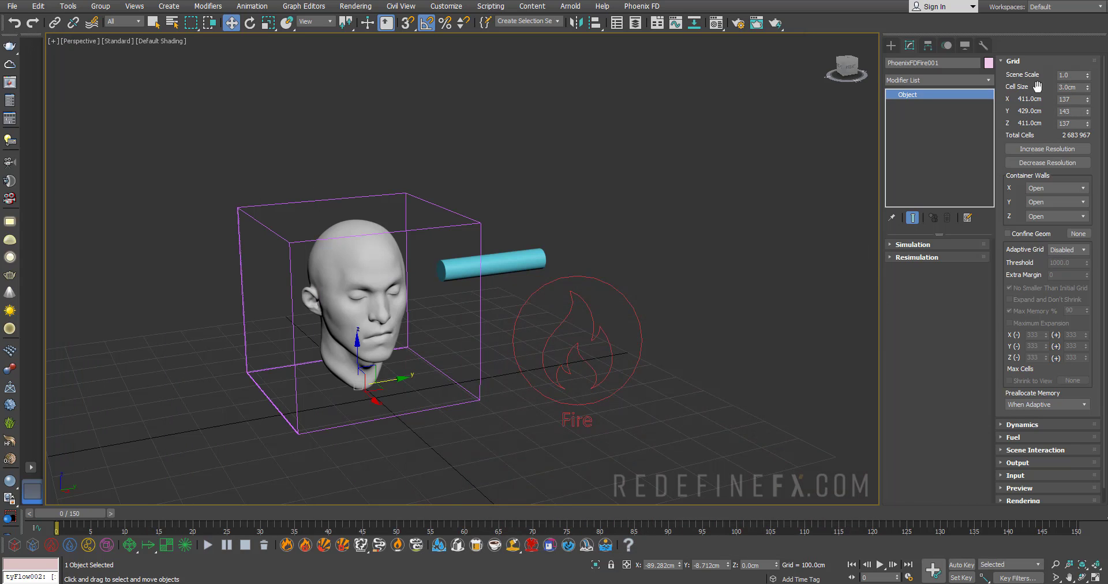
Make the simulator's adaptive grid adapt to smoke.
click(1065, 253)
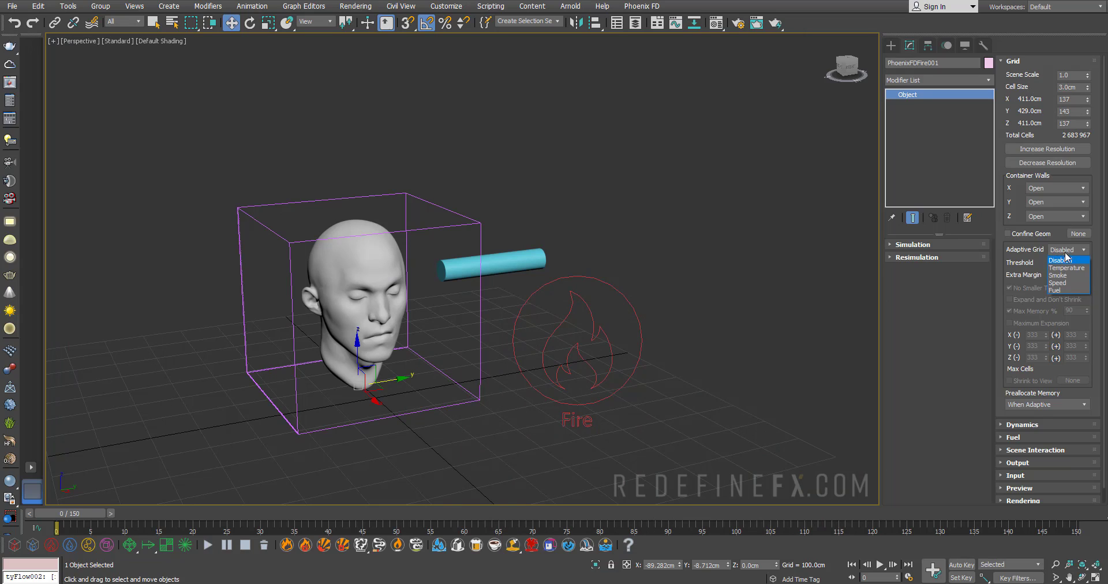
click(1065, 273)
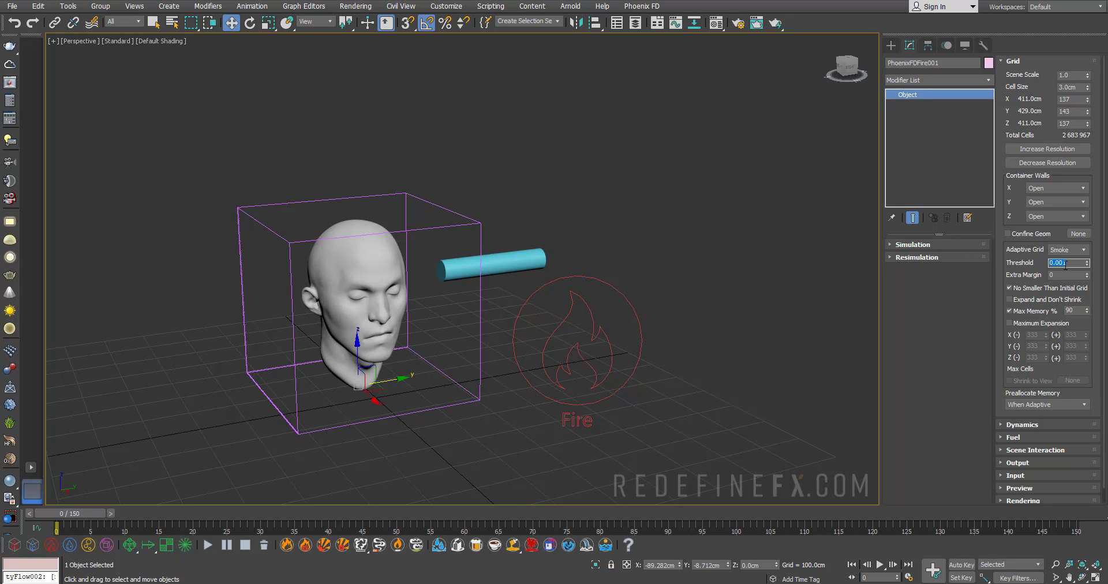
alt+middle_drag(502, 204, 439, 203)
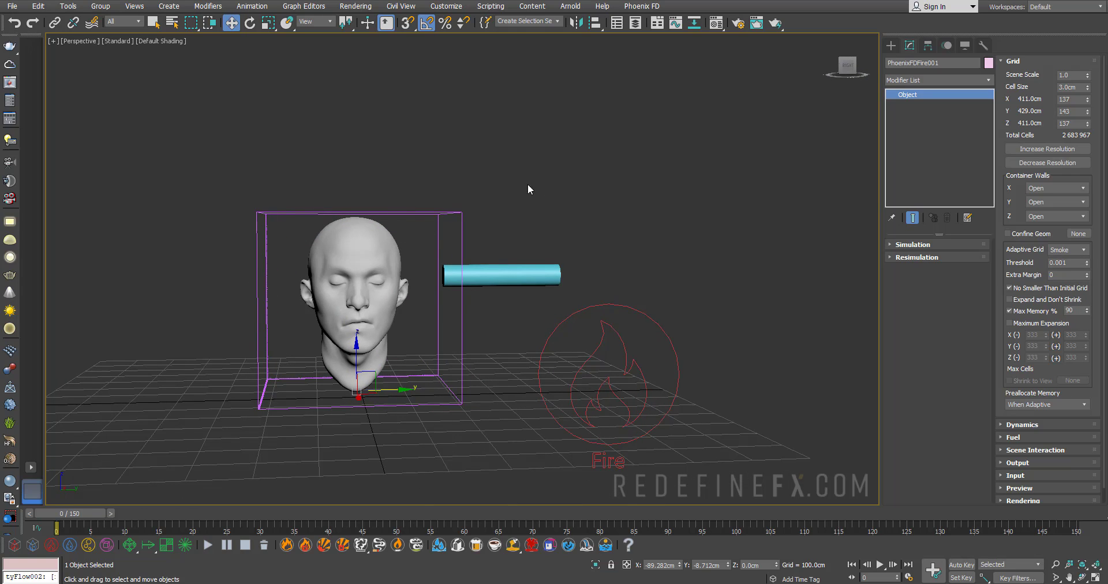
Set the Dynamics conservation quality to 40.
drag(1003, 230, 909, 269)
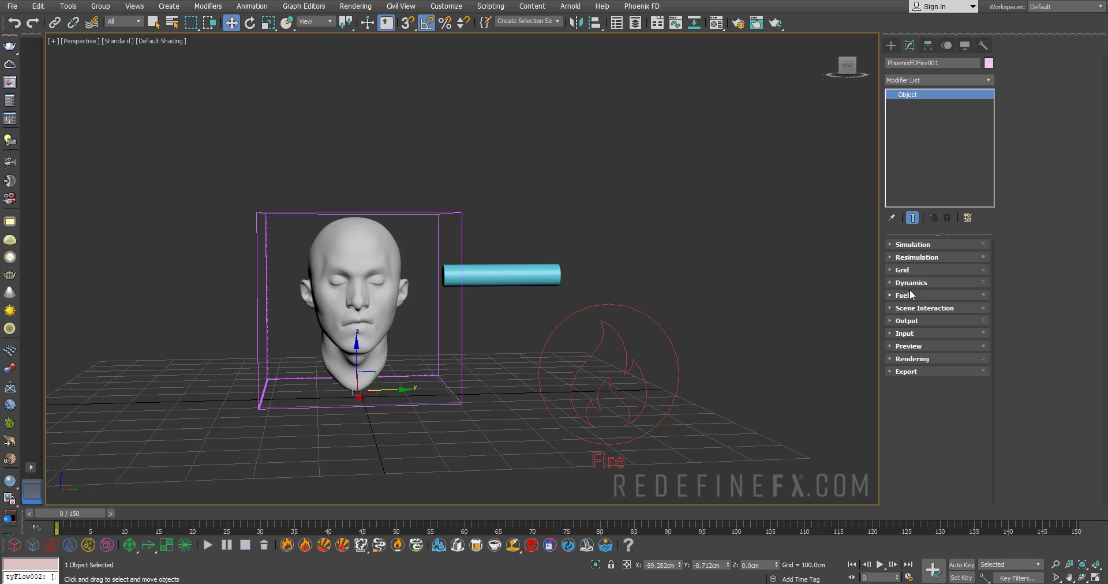
click(910, 280)
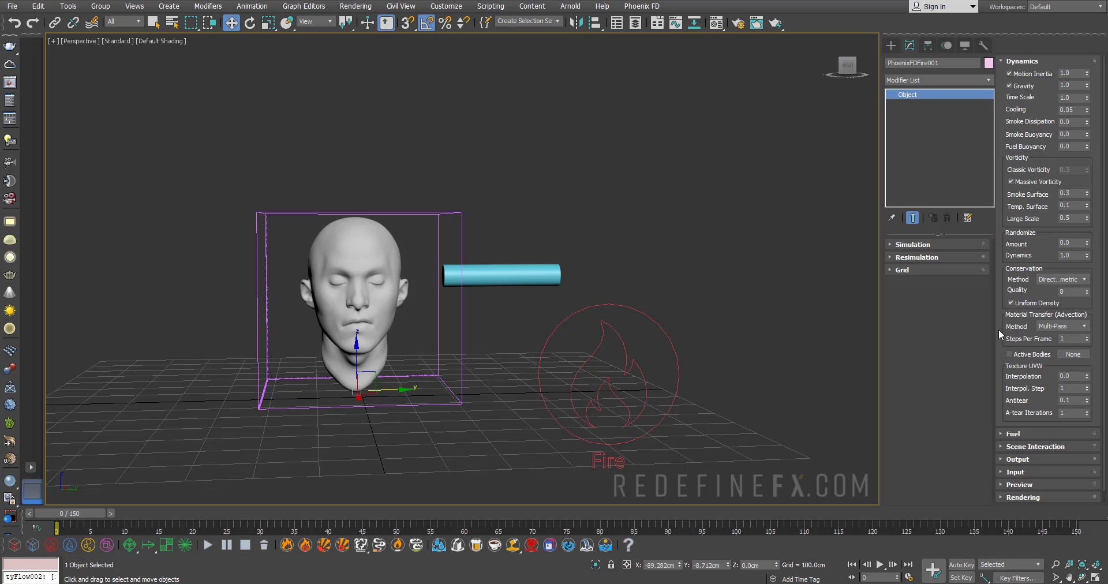
double_click(1067, 292)
Review the simulator's Output channels, then move to its Preview settings and view the setup from above.
ctrl+click(1017, 459)
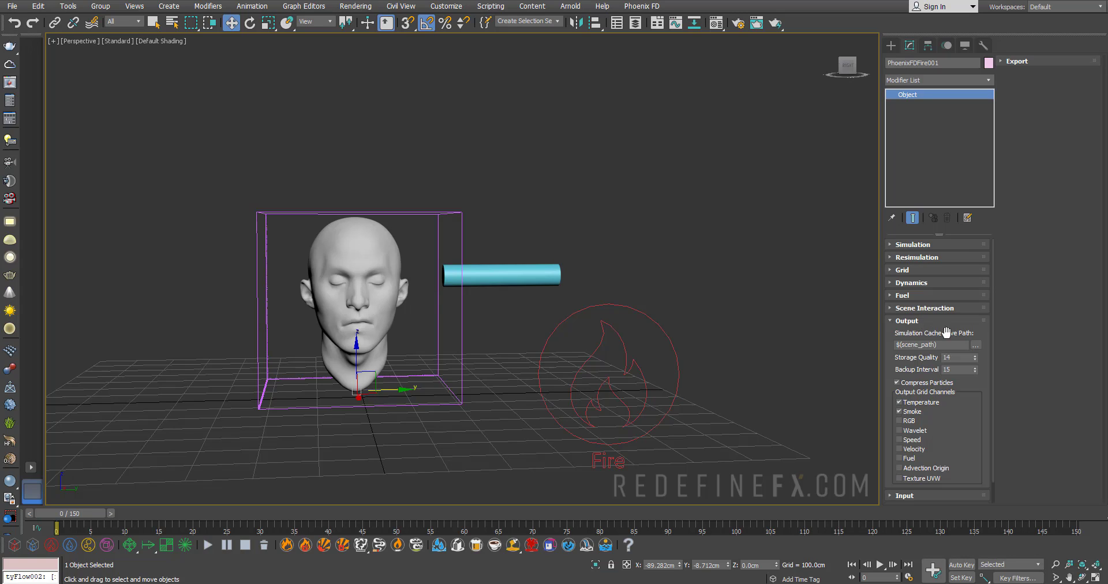
scroll(929, 321, down, 1)
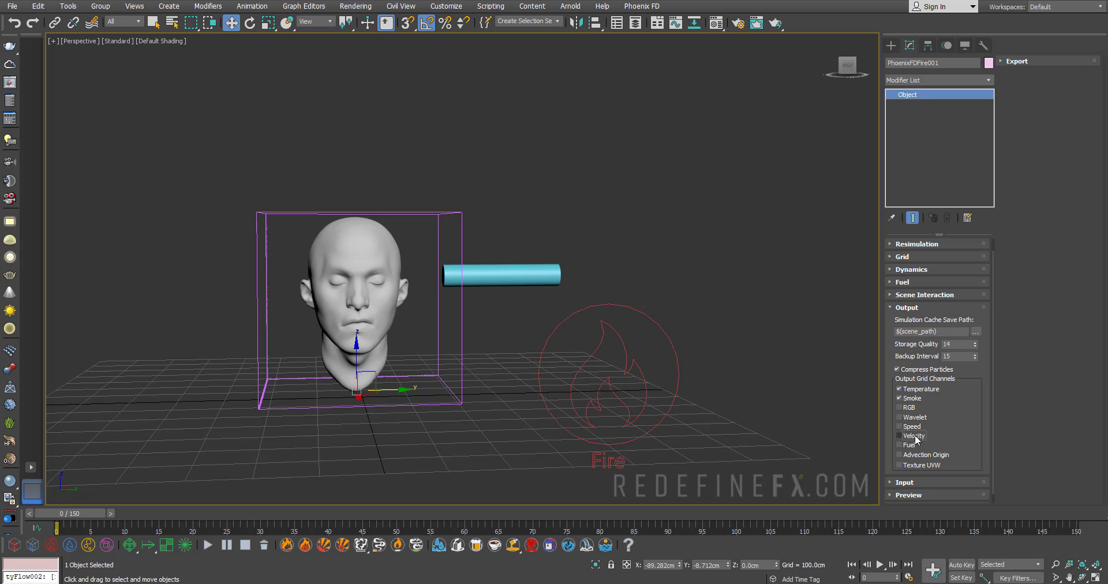
click(907, 307)
click(909, 349)
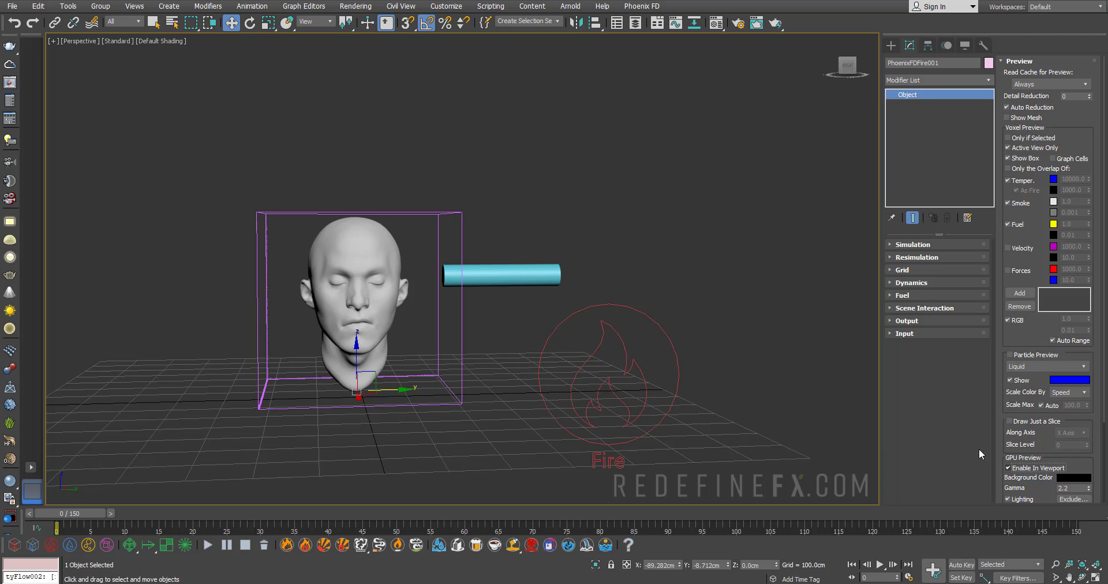
alt+middle_drag(550, 275, 326, 482)
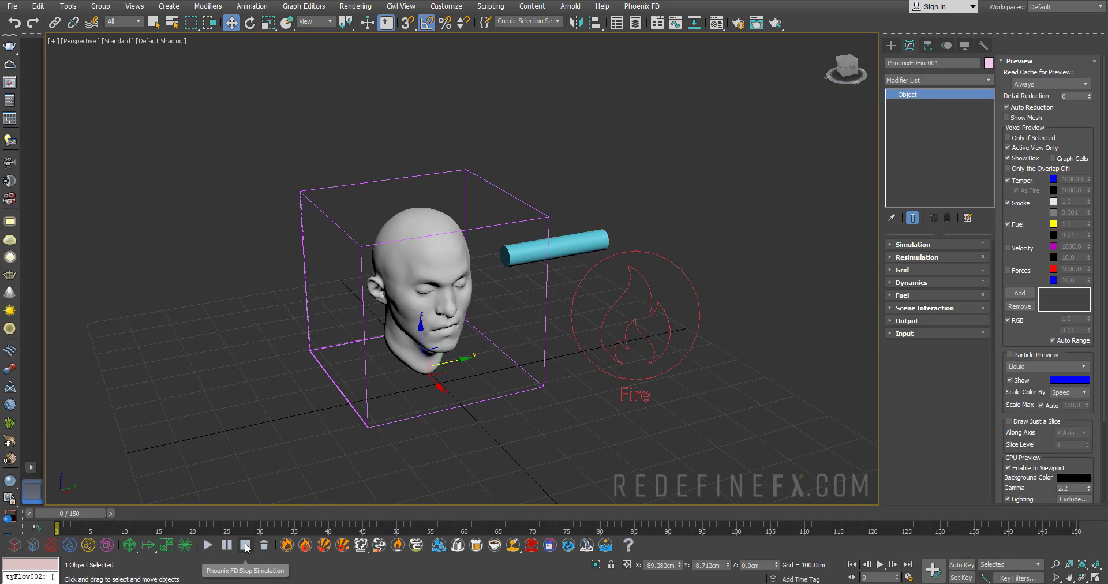
Simulate the smoke through frame 51, then scrub back to about frame 35.
click(209, 544)
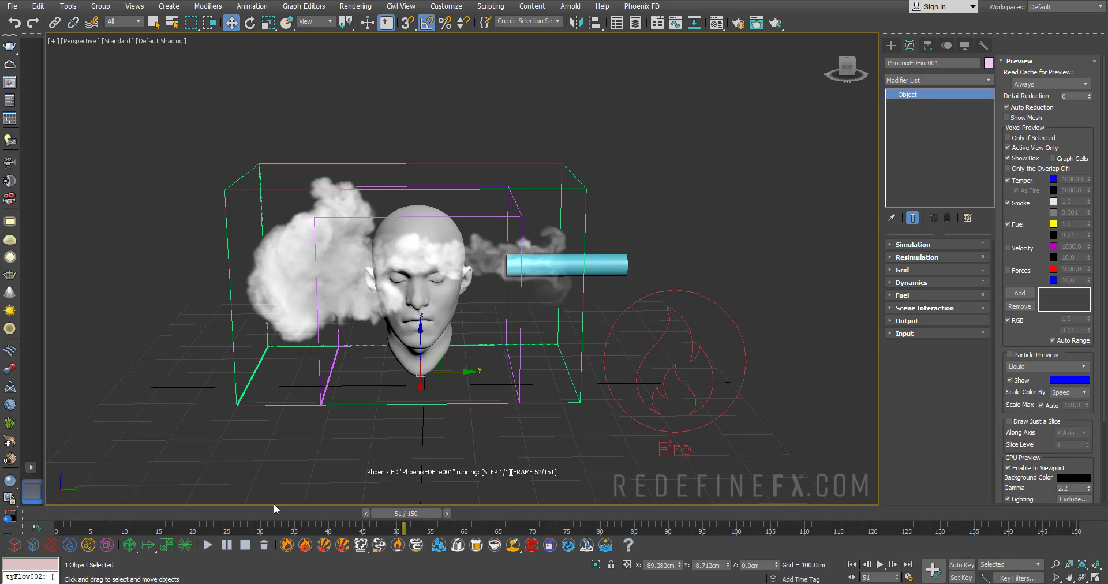
click(245, 545)
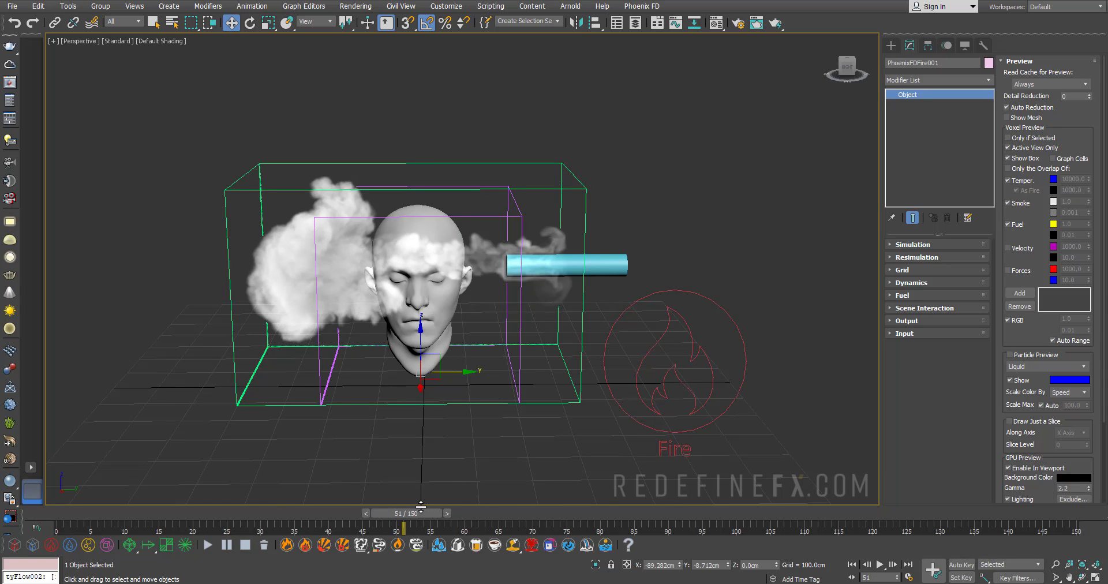
click(367, 512)
drag(368, 512, 259, 513)
Select the head mesh to access its Phoenix FD properties.
key(w)
click(426, 327)
right_click(426, 327)
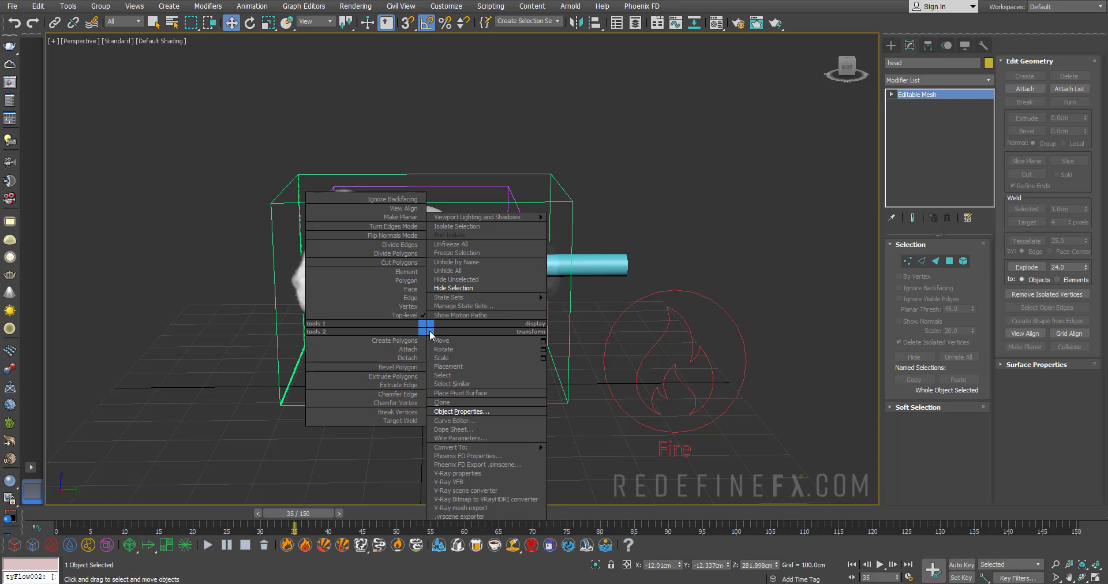
Confirm the head's Phoenix FD properties so it is non-solid for the simulation.
click(465, 456)
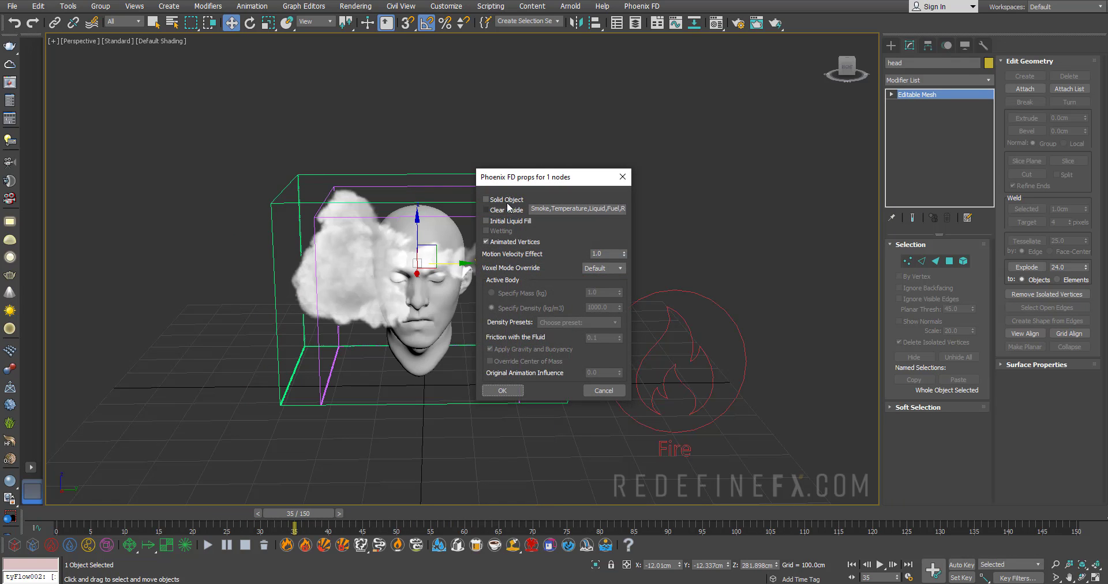
drag(500, 182, 473, 195)
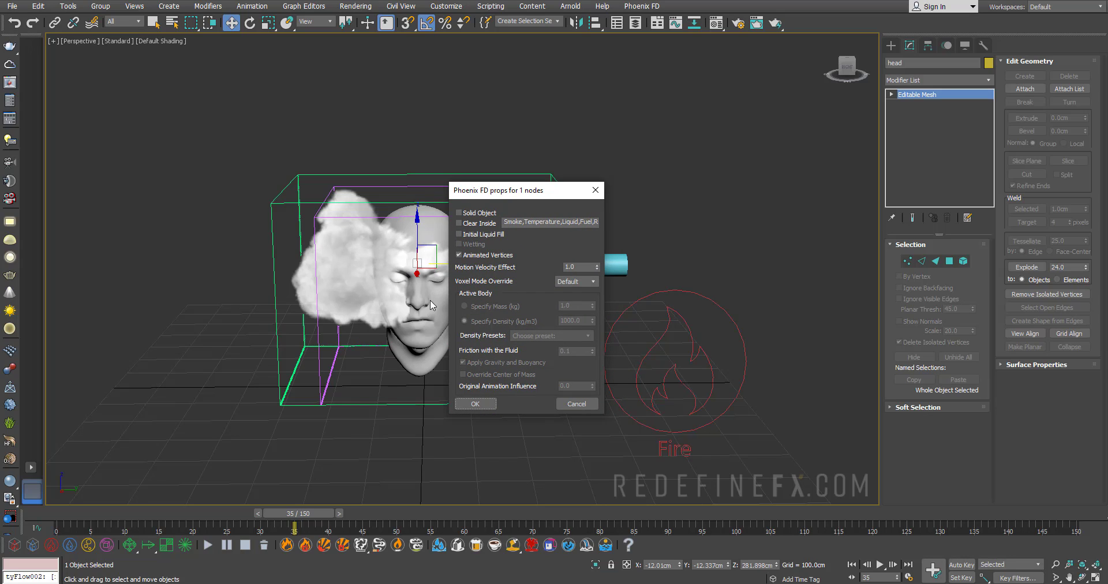
drag(466, 200, 498, 201)
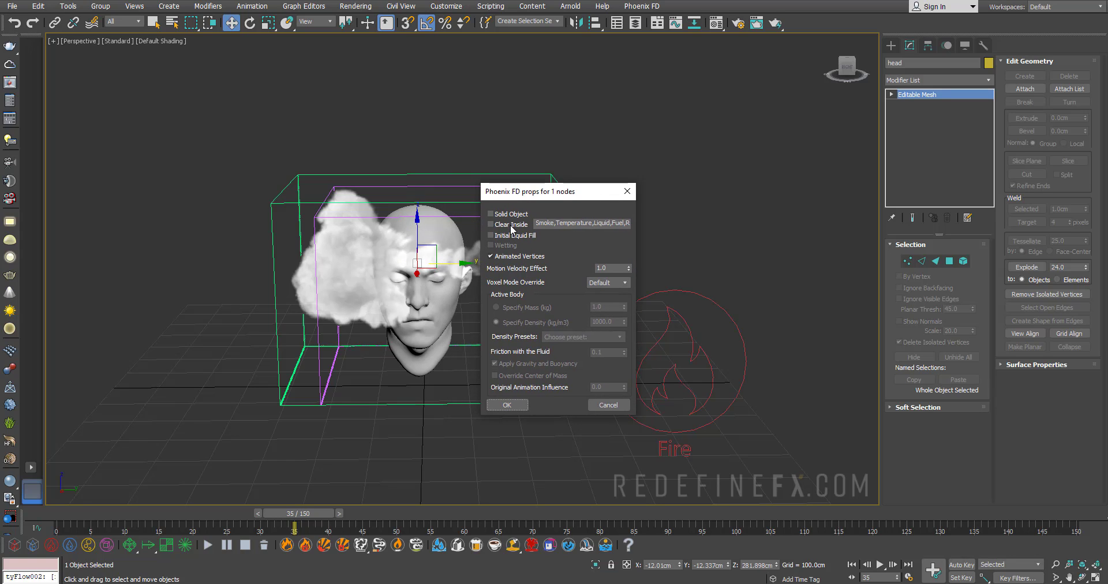
click(505, 406)
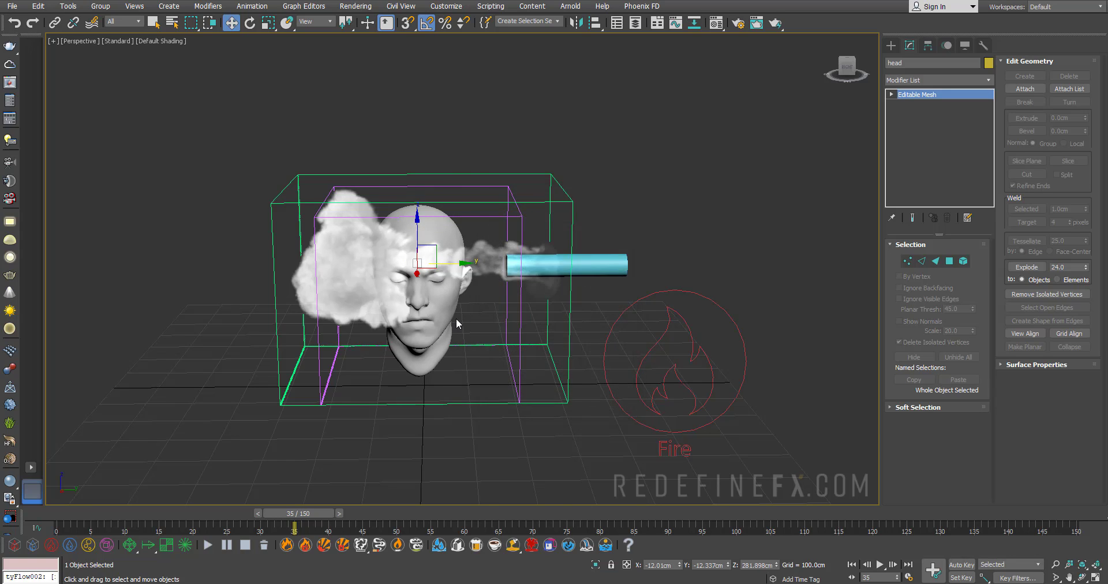
Make the head non-renderable and display it as a box.
scroll(455, 317, up, 3)
right_click(419, 294)
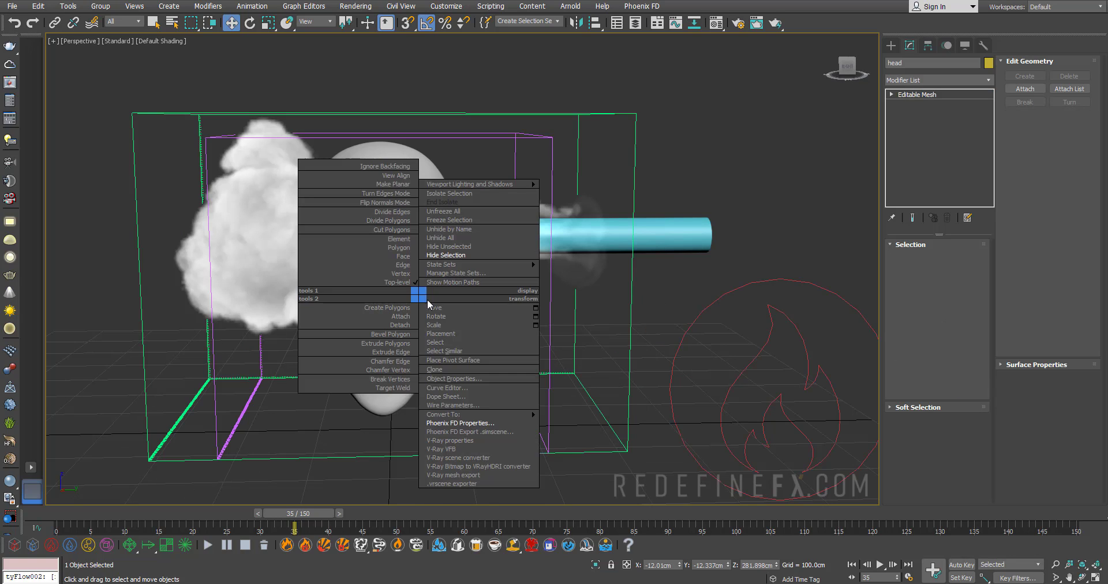
click(459, 379)
click(561, 272)
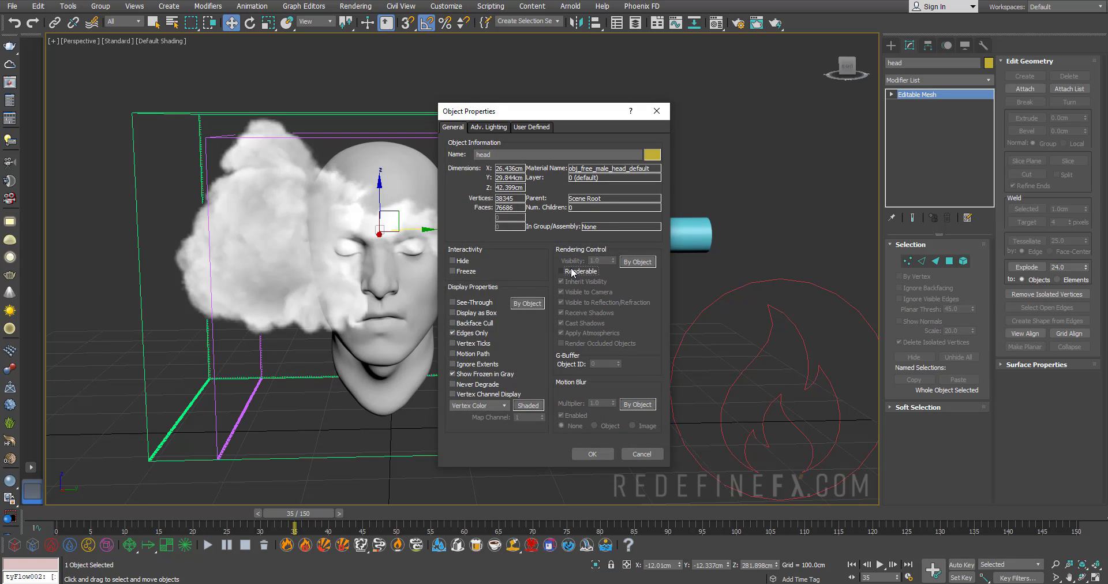
click(471, 314)
click(585, 452)
Create a tyFlow object in the scene.
click(891, 45)
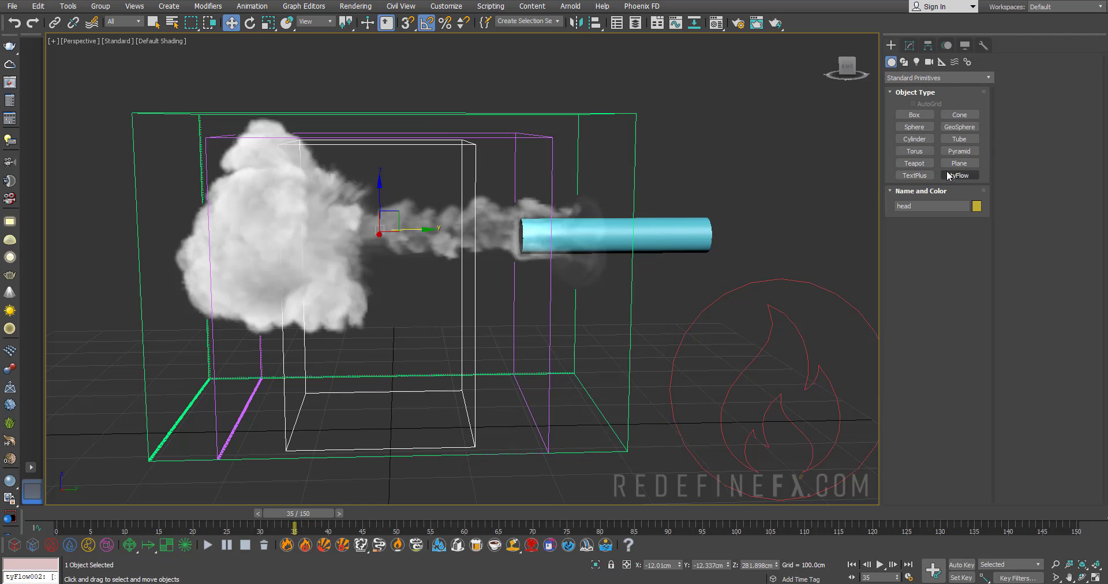
click(949, 176)
scroll(643, 358, down, 4)
drag(635, 425, 692, 465)
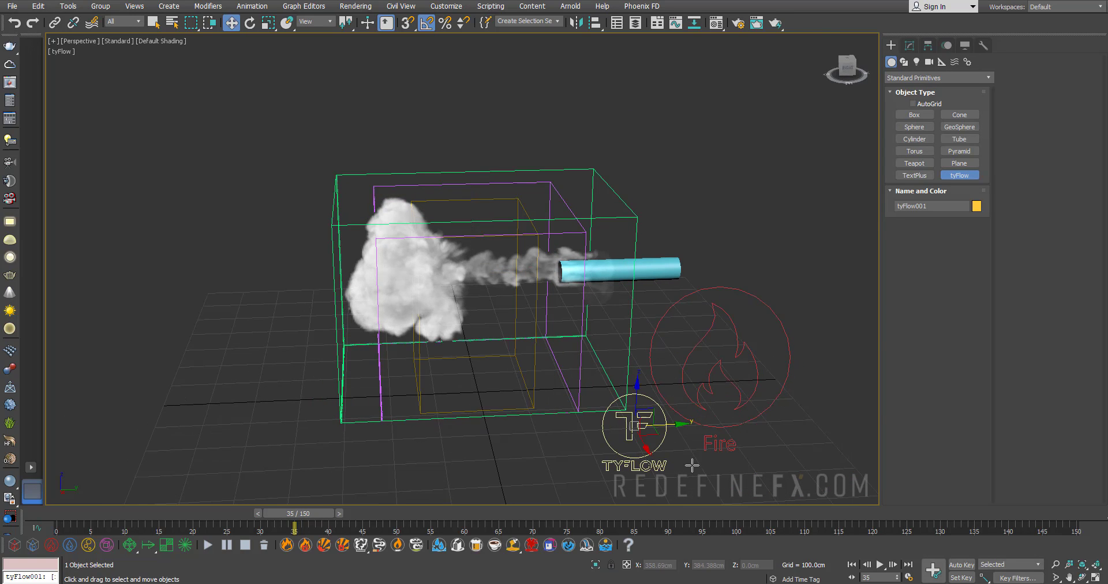
Add a Birth event with End 0 and Total 10000, followed by Position Object.
drag(45, 386, 95, 167)
double_click(569, 87)
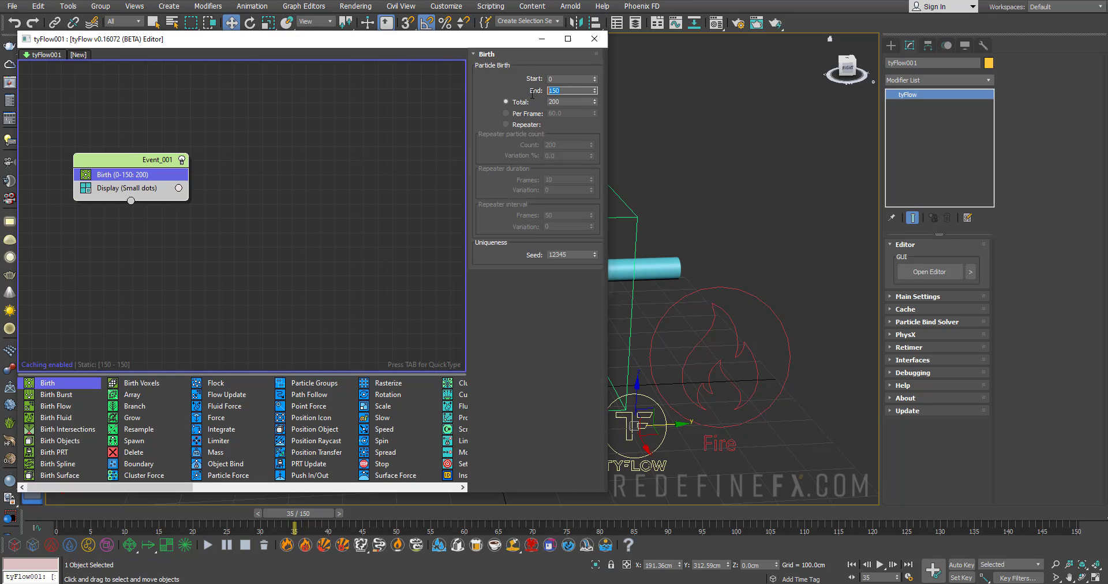
text(0)
key(Return)
double_click(565, 102)
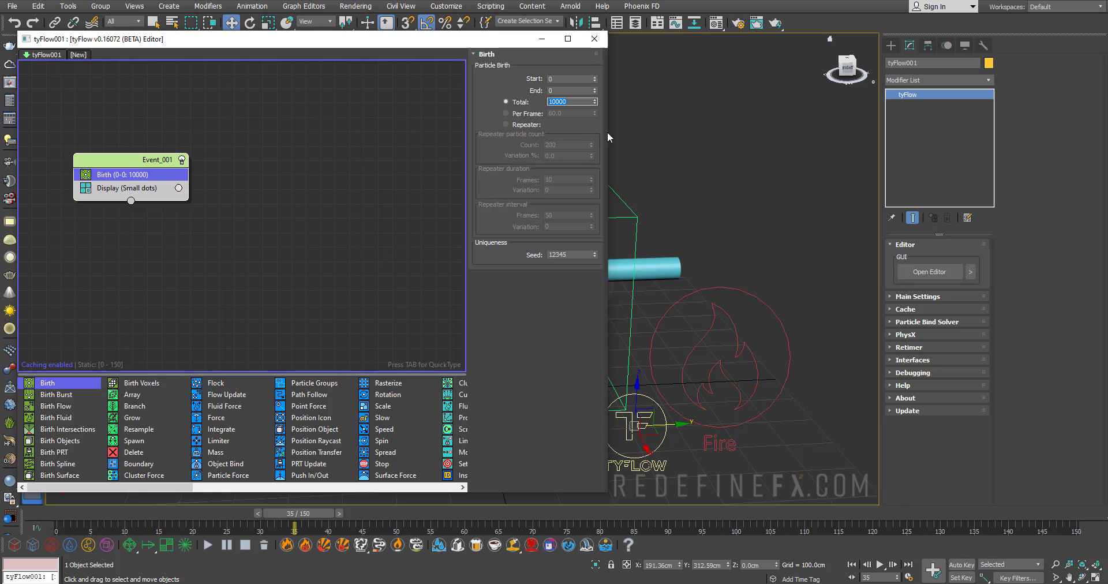
drag(607, 137, 524, 138)
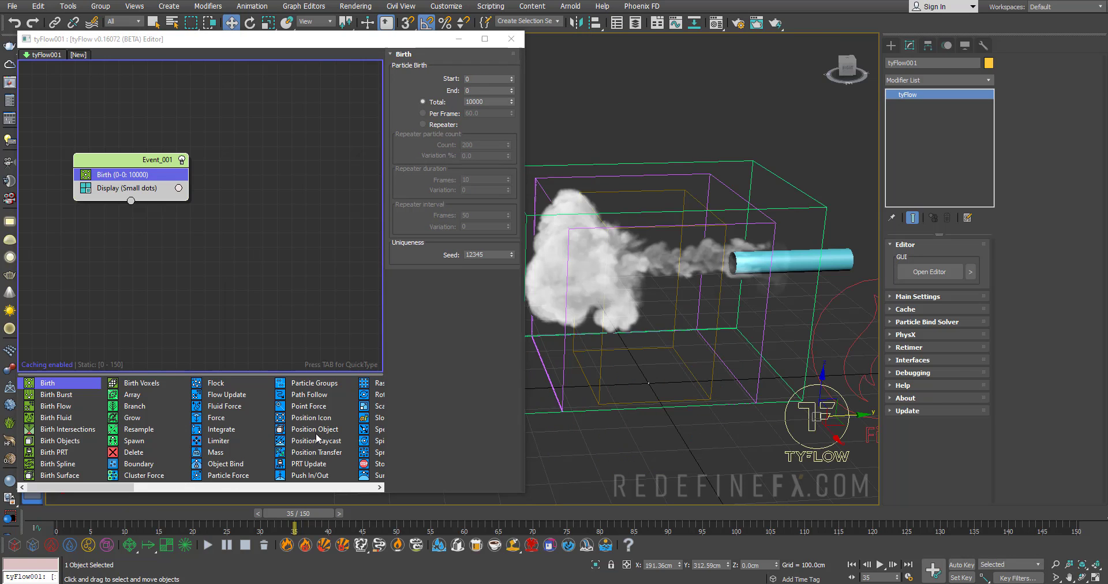
drag(315, 430, 137, 190)
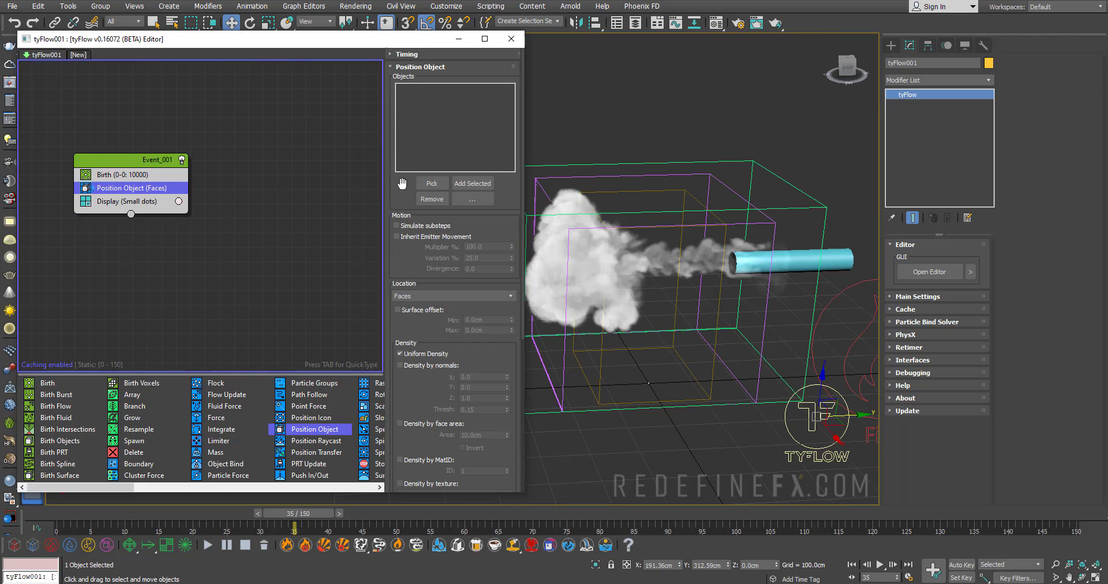
Set the head as the Position Object source so particles spawn on its faces.
click(432, 183)
click(673, 335)
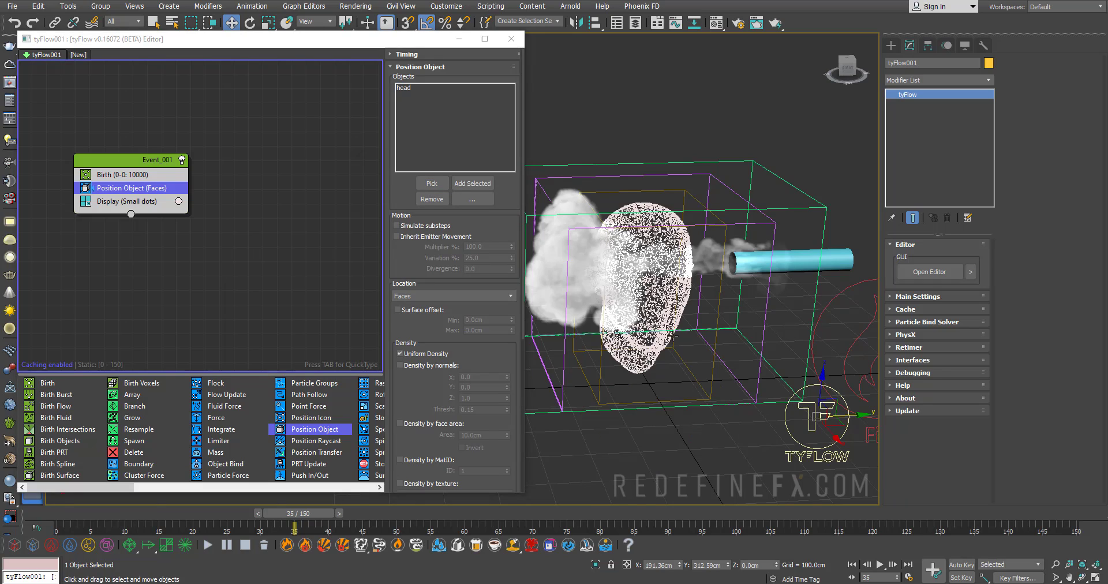
scroll(635, 288, up, 5)
Add a Fluid Force operator linked to the PhoenixFDFire001 grid.
drag(147, 275, 114, 194)
click(452, 113)
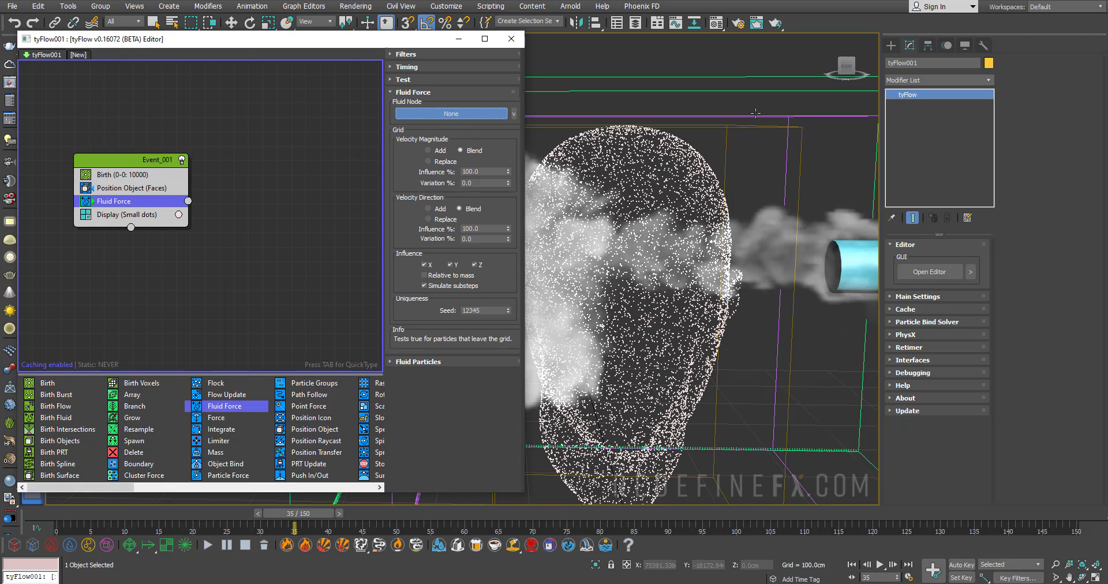
click(775, 90)
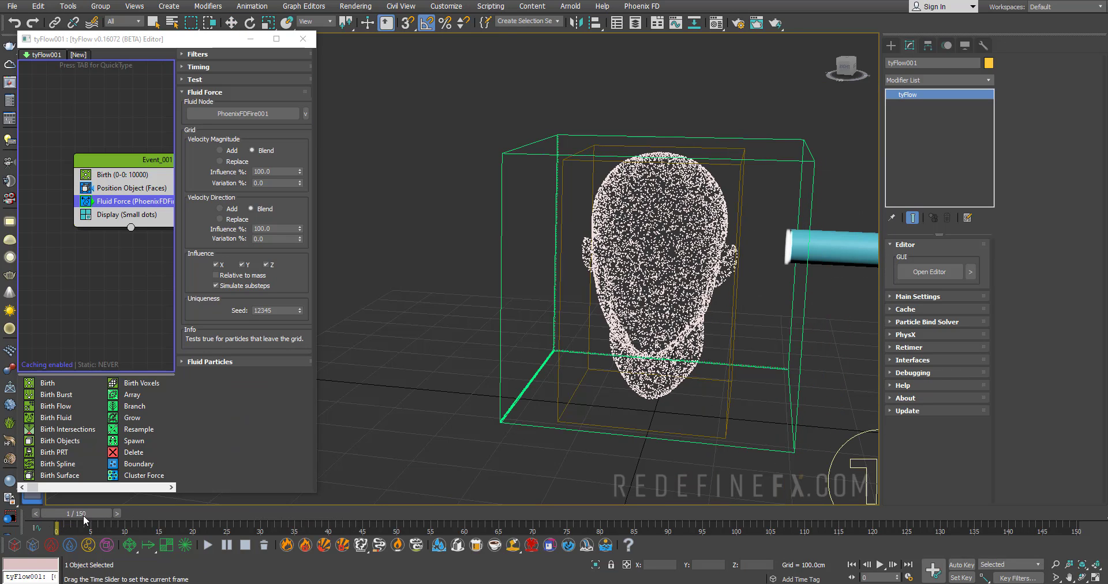
Scrub the timeline to watch the smoke spread, then briefly replay the reference render and minimize its player.
drag(83, 515, 114, 483)
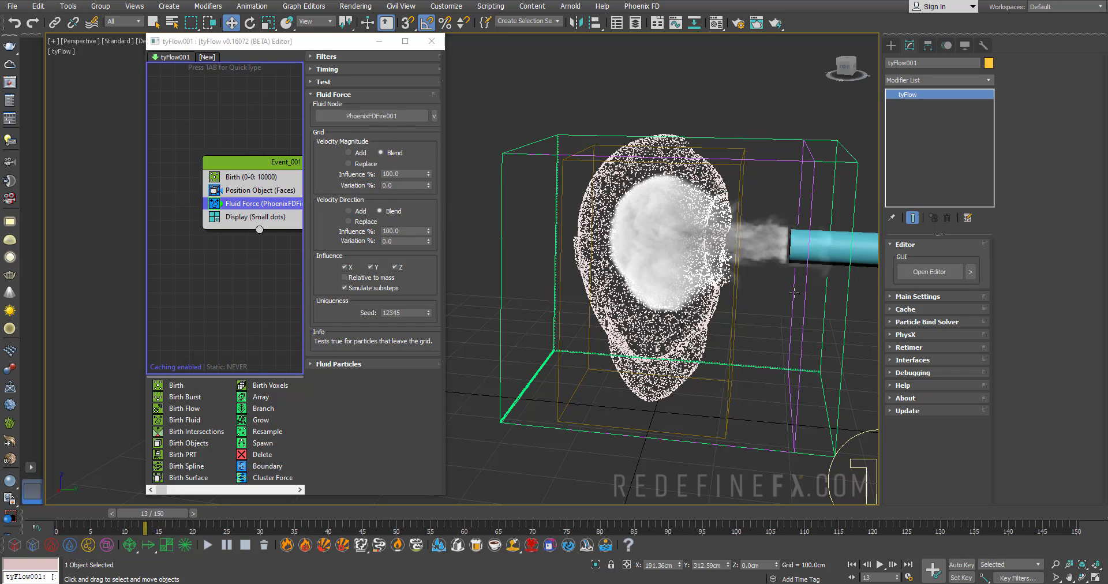
drag(177, 518, 270, 518)
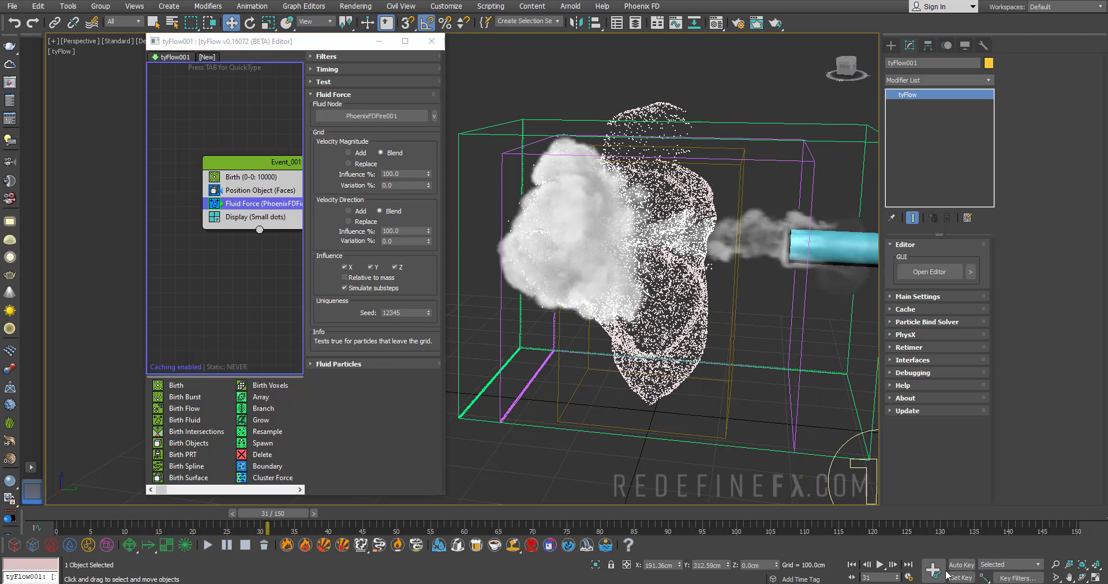
key(alt+Tab)
click(155, 482)
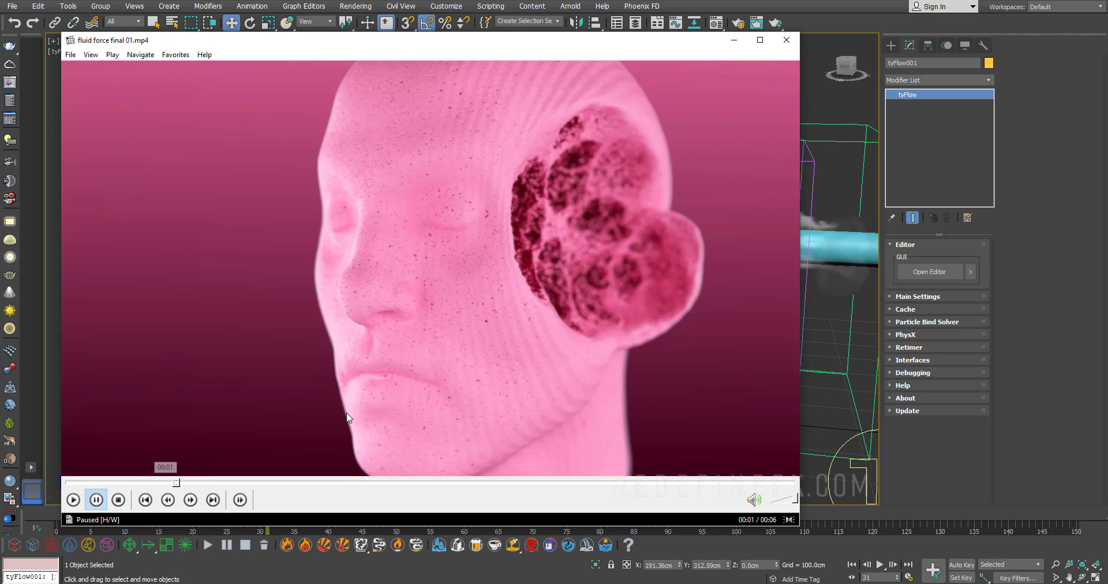
click(483, 160)
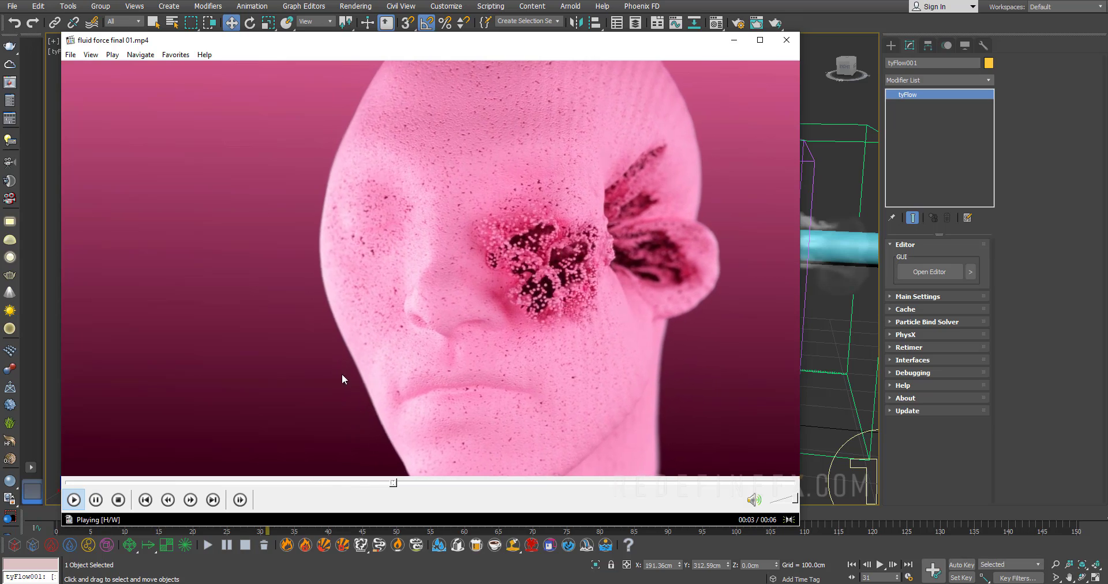
click(709, 173)
click(733, 41)
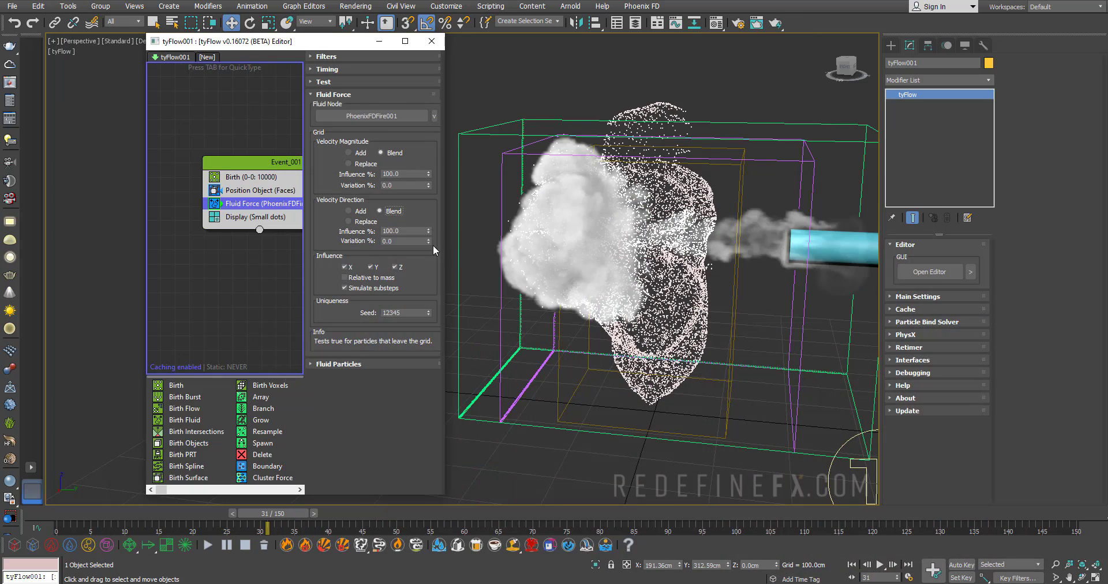
Set both Fluid Force Influence % values to 50 and Velocity Direction to Replace, then scrub to check.
double_click(402, 174)
double_click(375, 230)
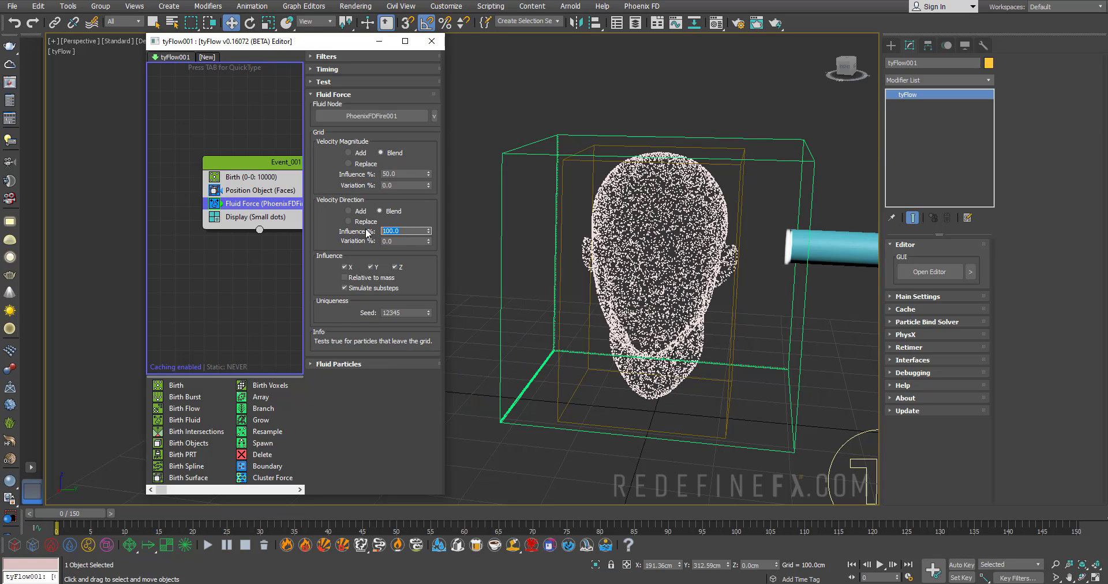
key(Return)
click(360, 223)
drag(89, 519, 235, 515)
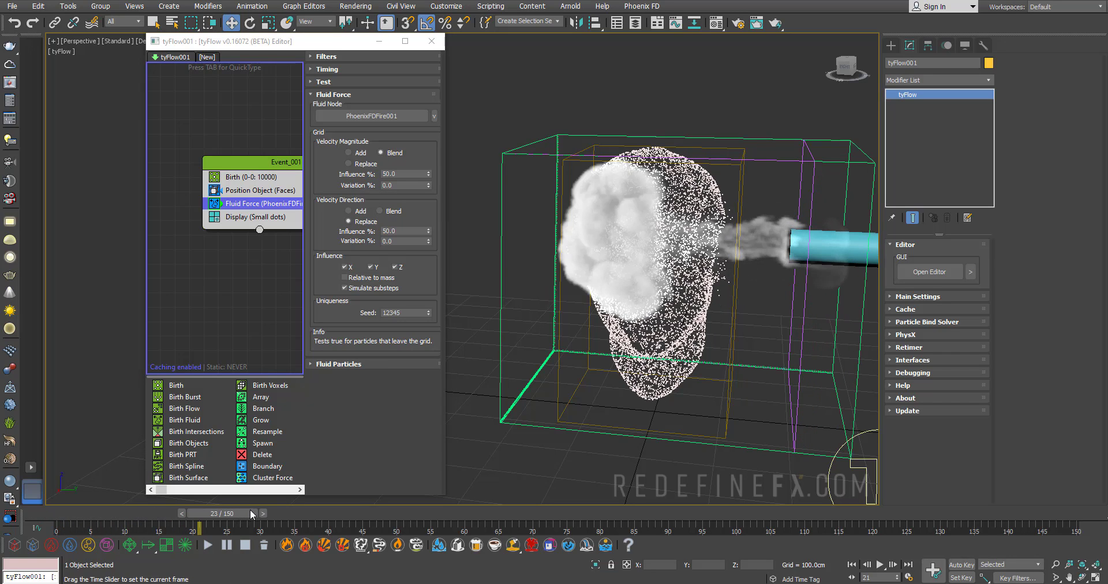
mouse_move(733, 248)
alt+middle_down()
mouse_move(753, 224)
mouse_move(739, 223)
mouse_move(744, 231)
alt+middle_up()
drag(242, 514, 134, 522)
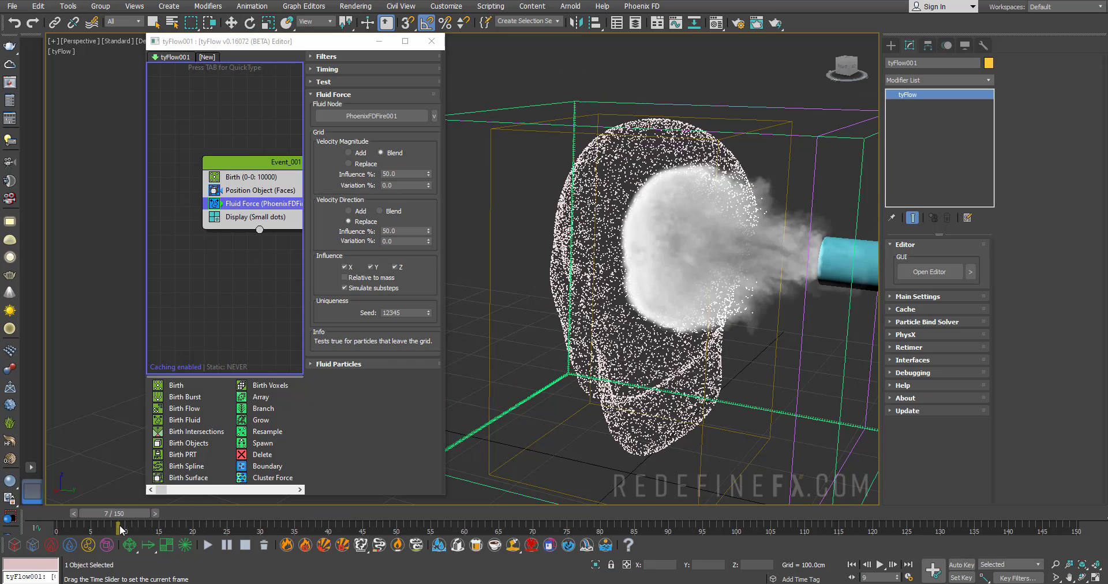
alt+middle_drag(586, 284, 605, 299)
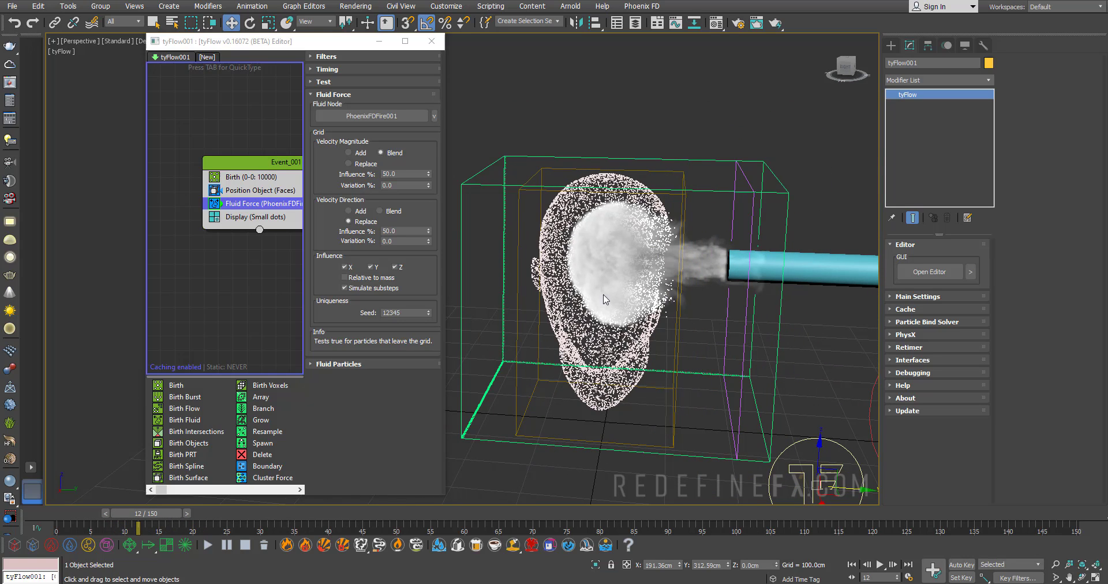
Select PhoenixFDFire001 and turn off its GPU Enable In Viewport and Smoke preview options.
click(780, 349)
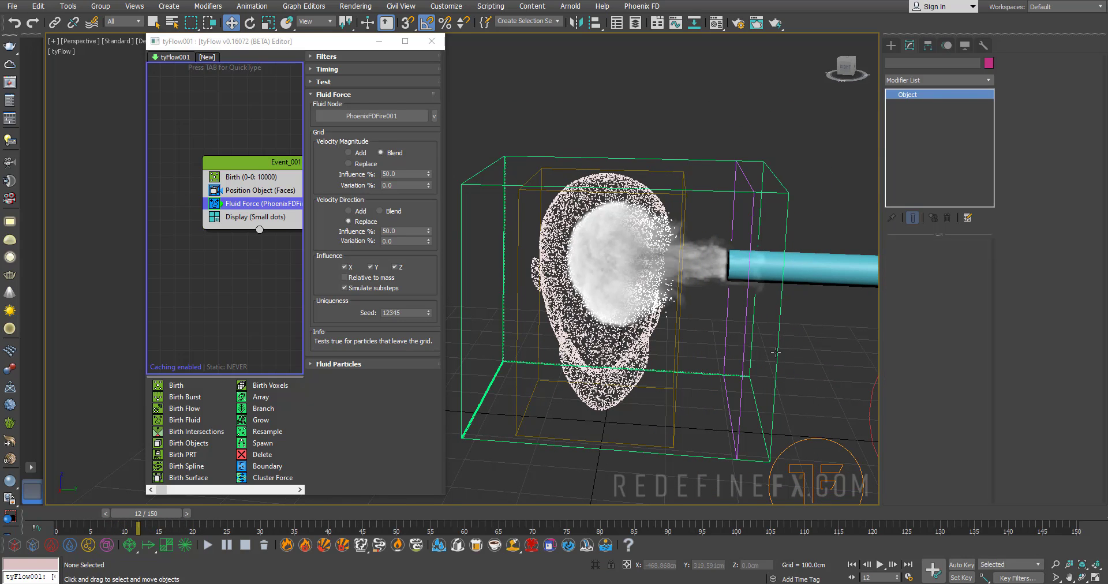
click(776, 351)
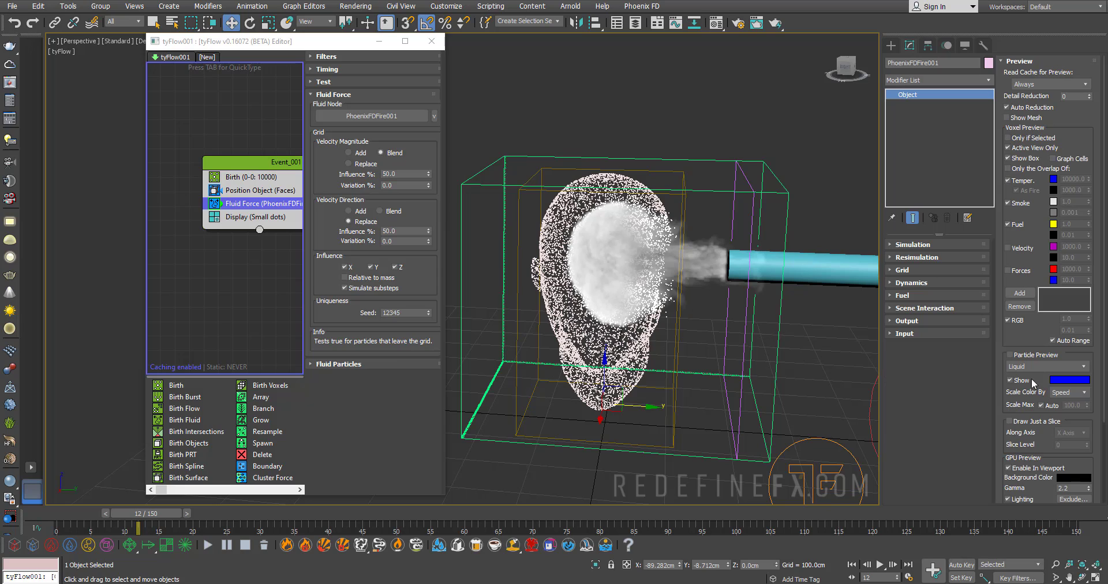
click(1022, 470)
alt+middle_drag(588, 260, 578, 257)
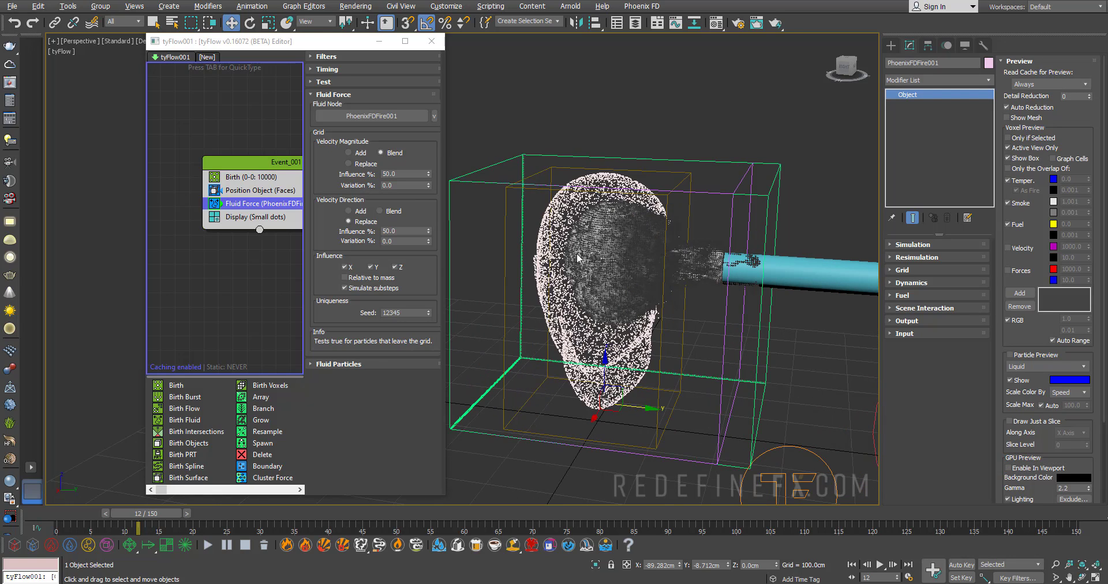
click(1024, 206)
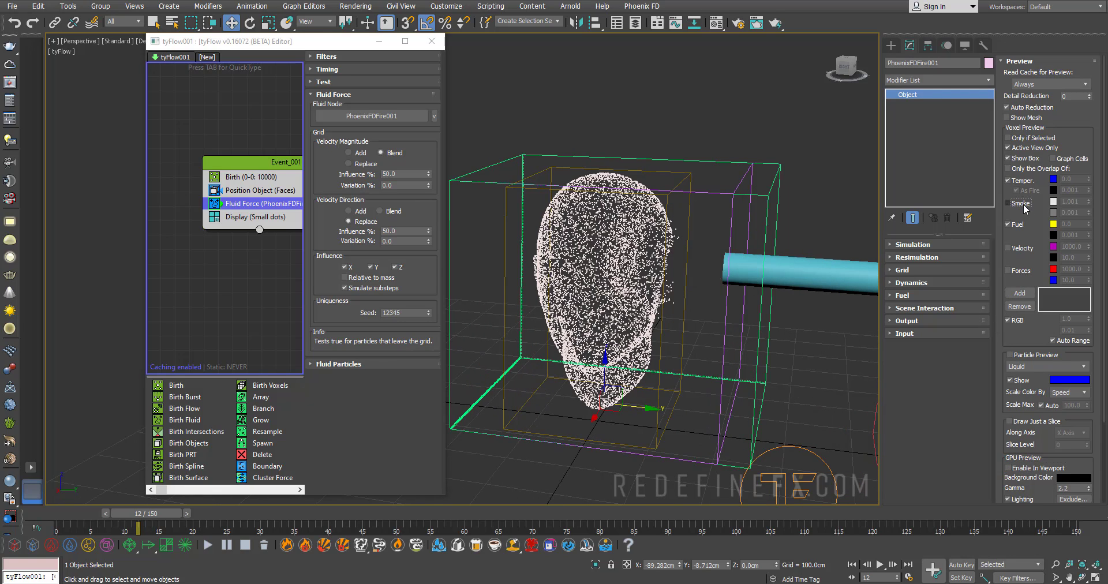
alt+middle_drag(634, 310, 667, 310)
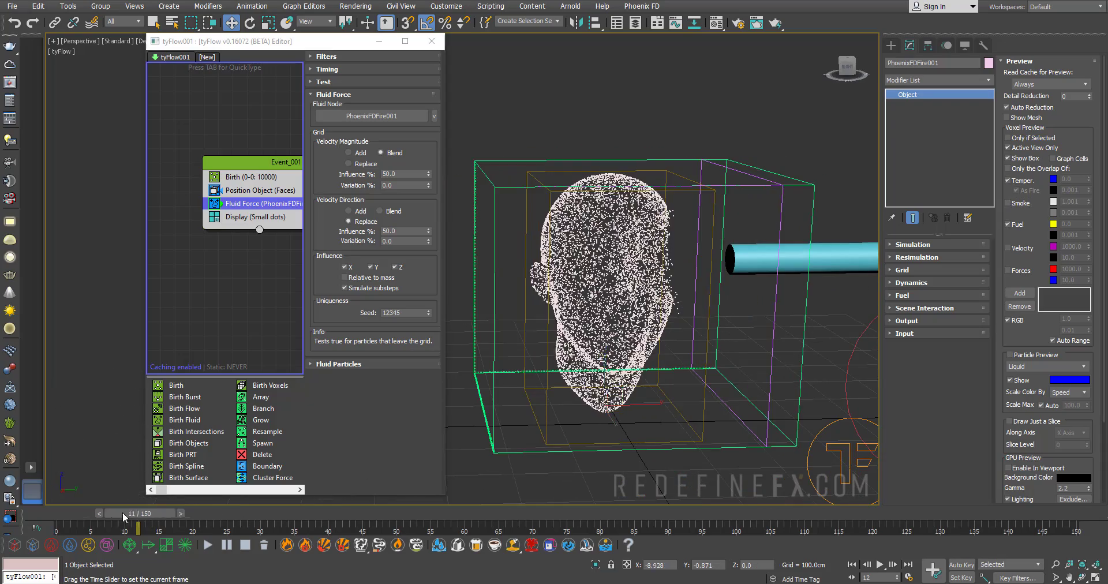
drag(166, 513, 258, 519)
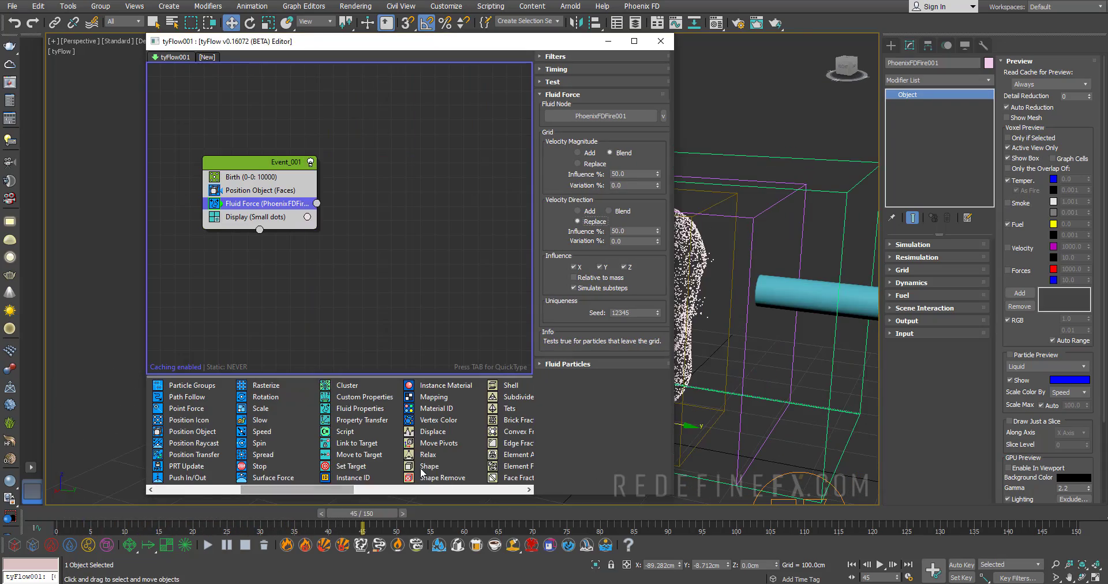
Add a Shape operator to Event_001 using 3D Sphere (LowRes) particle meshes.
drag(331, 334, 250, 224)
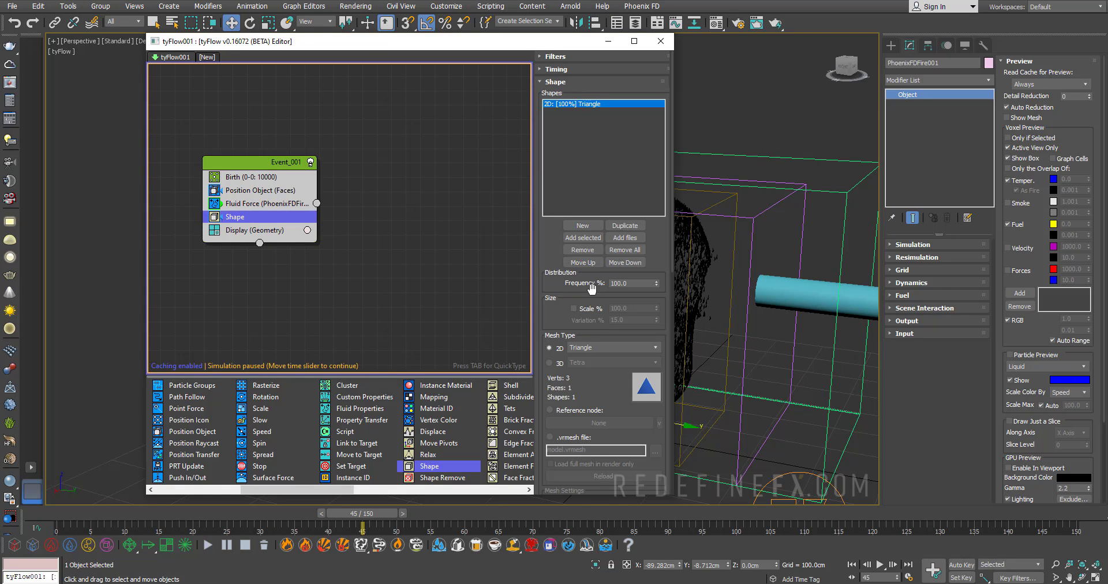
click(557, 363)
click(606, 362)
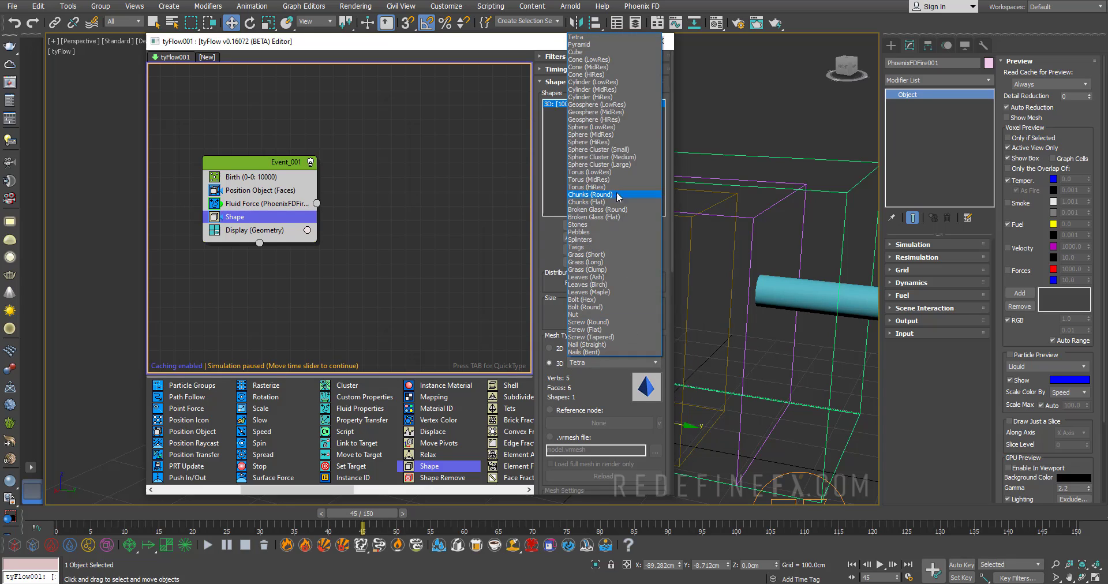
click(605, 129)
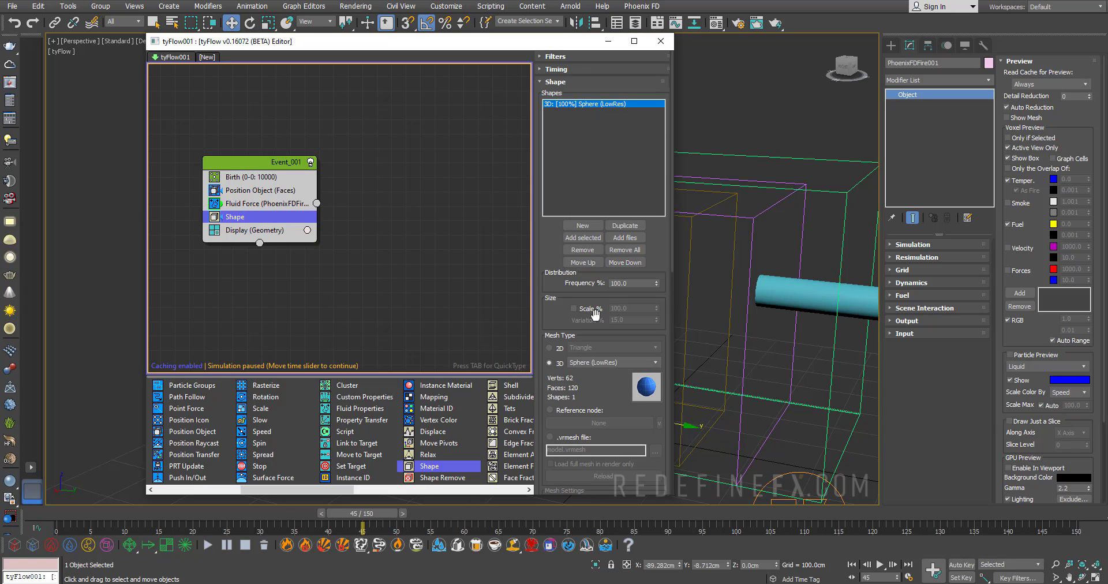
Enable Shape Scale % at 15 with a Variation of 0.
click(574, 309)
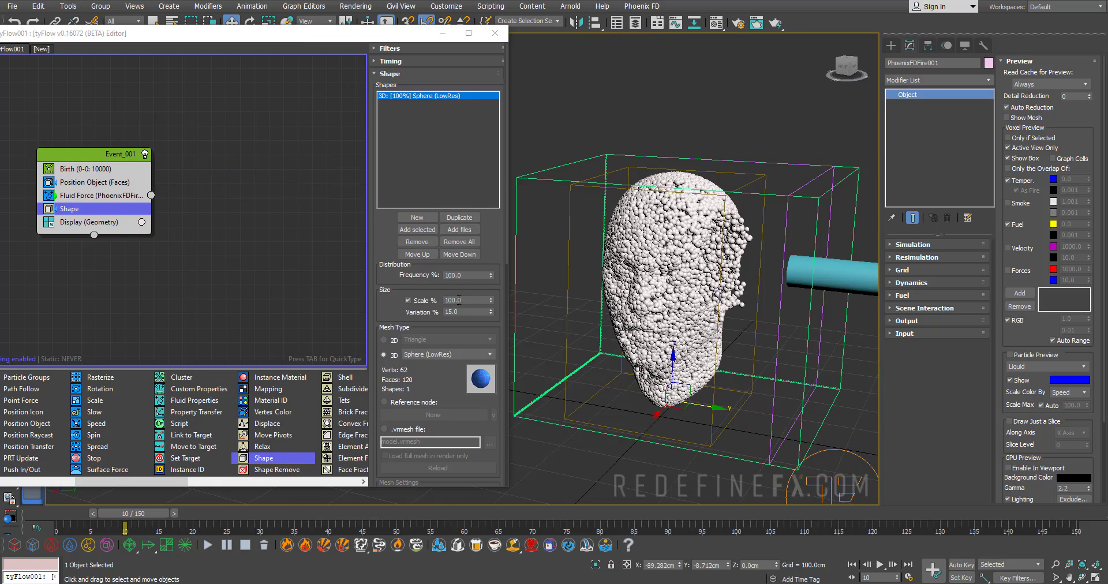
click(454, 300)
text(1)
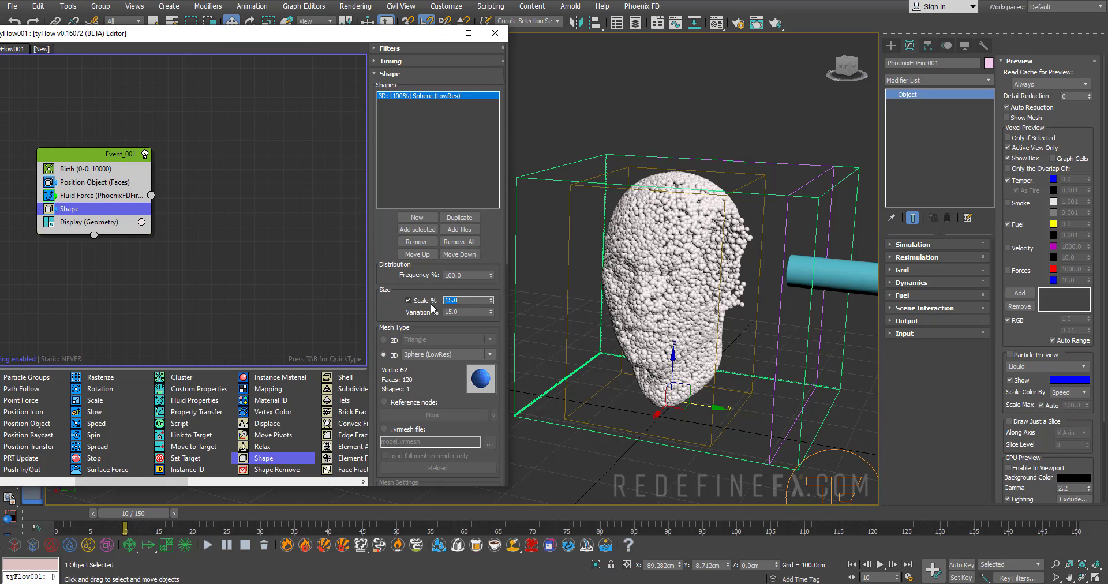
scroll(653, 260, up, 6)
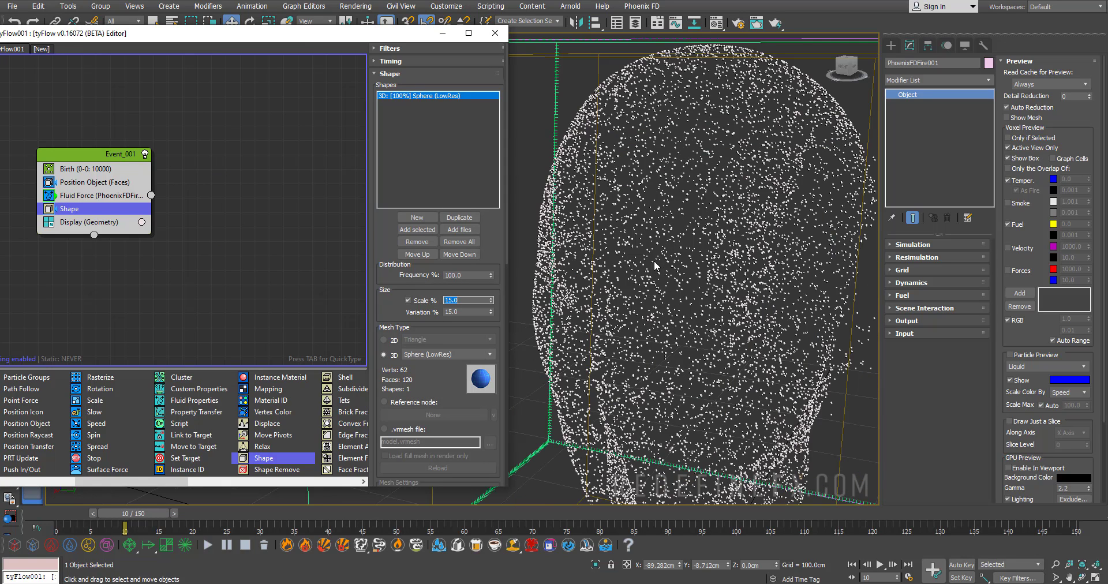
key(Tab)
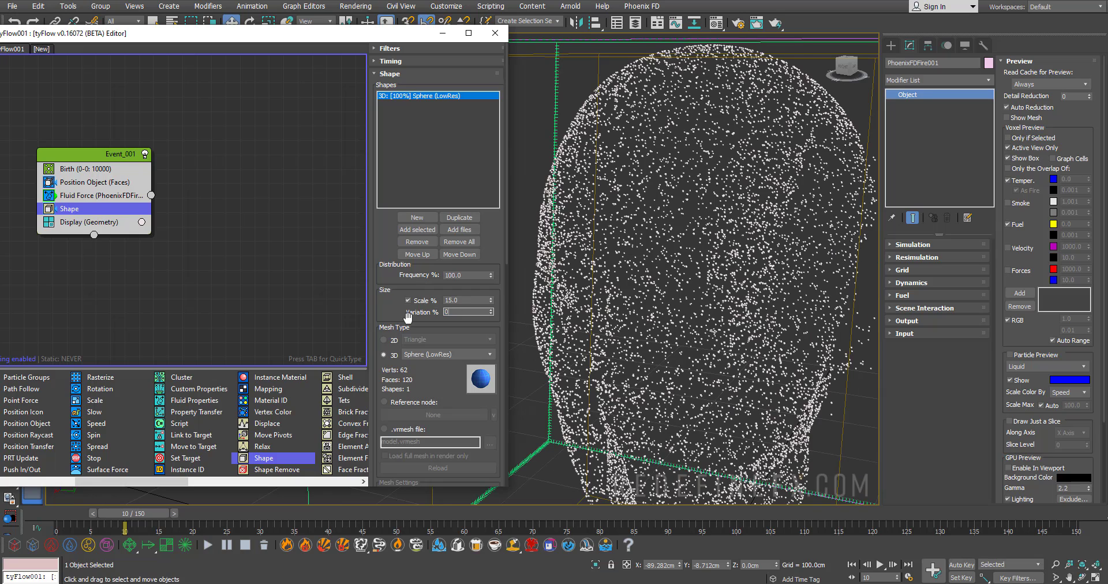
text(0)
key(Return)
scroll(579, 323, down, 5)
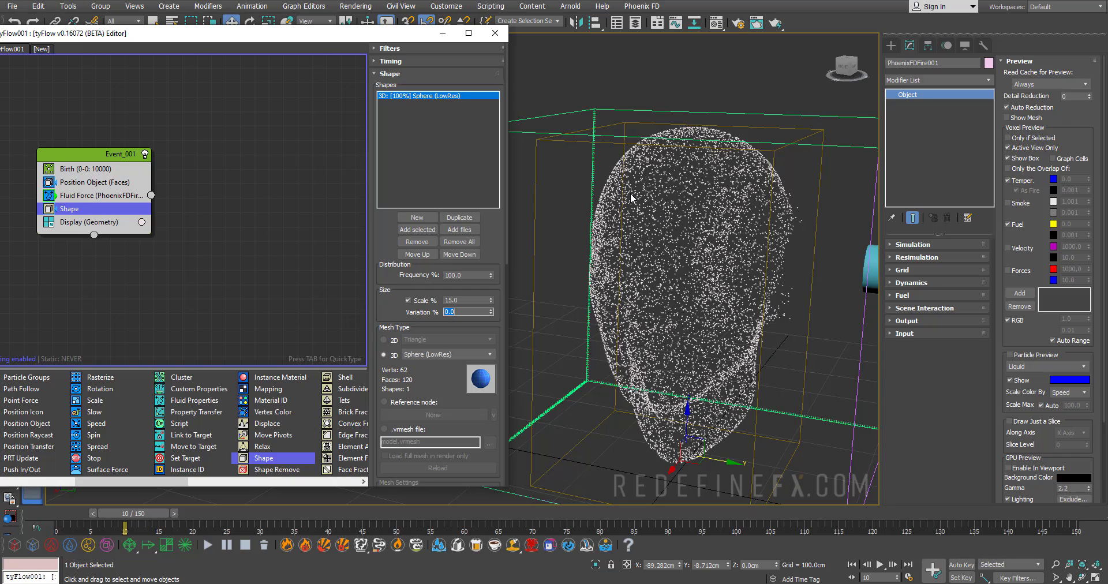
Raise the Birth total to 500000 and scrub to frame 50 to see the dense head disperse.
click(92, 169)
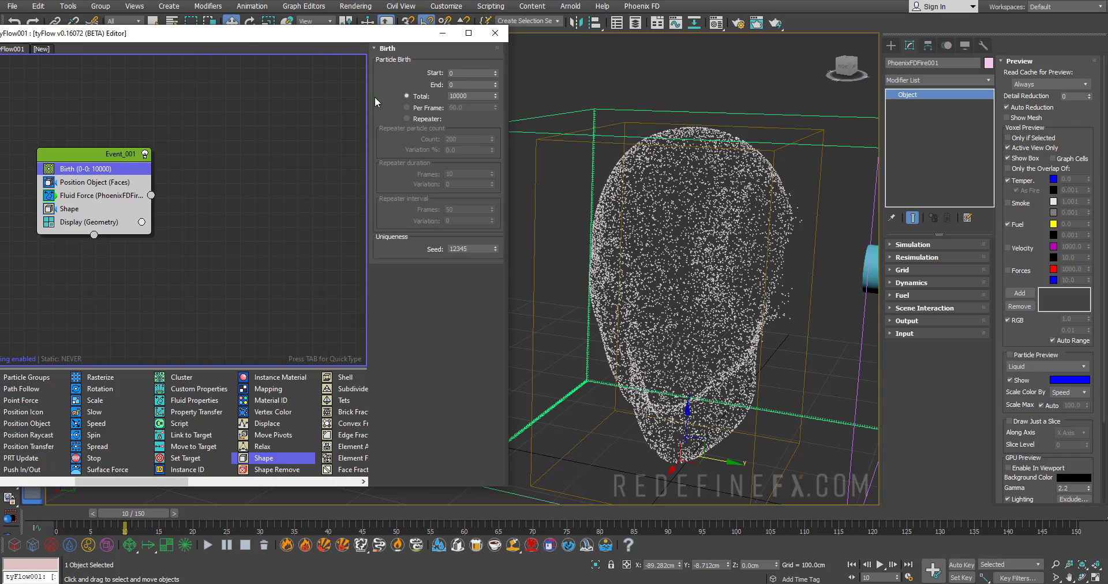
key(alt+Tab)
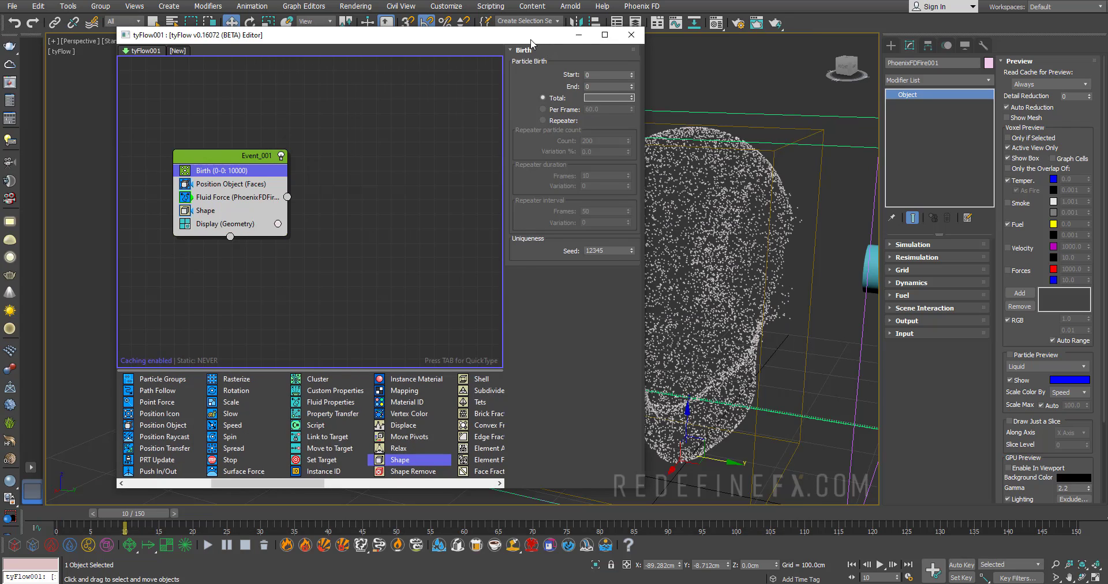
drag(531, 44, 454, 40)
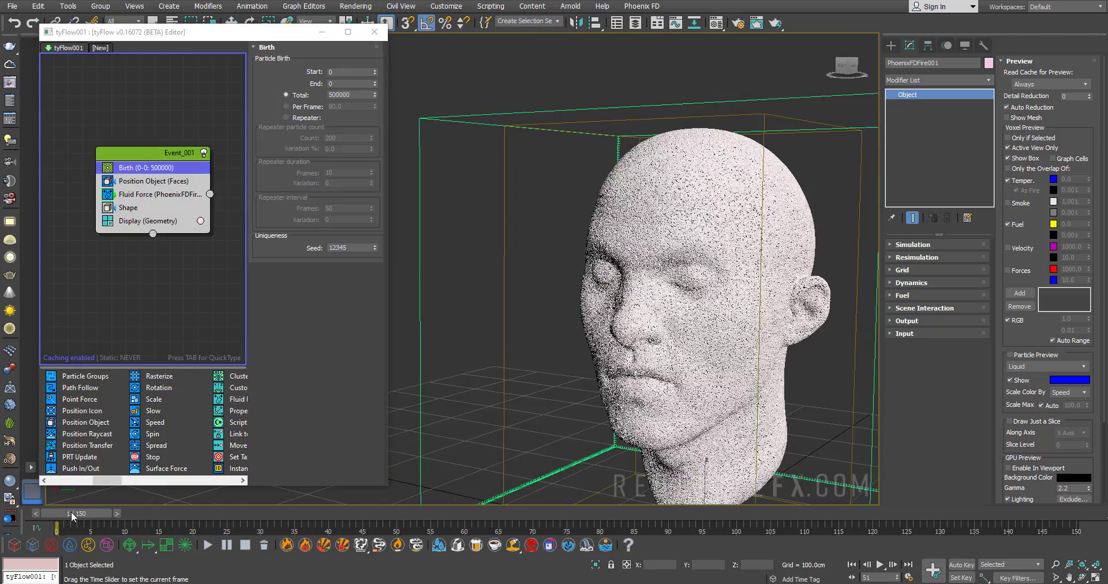
drag(118, 522, 396, 536)
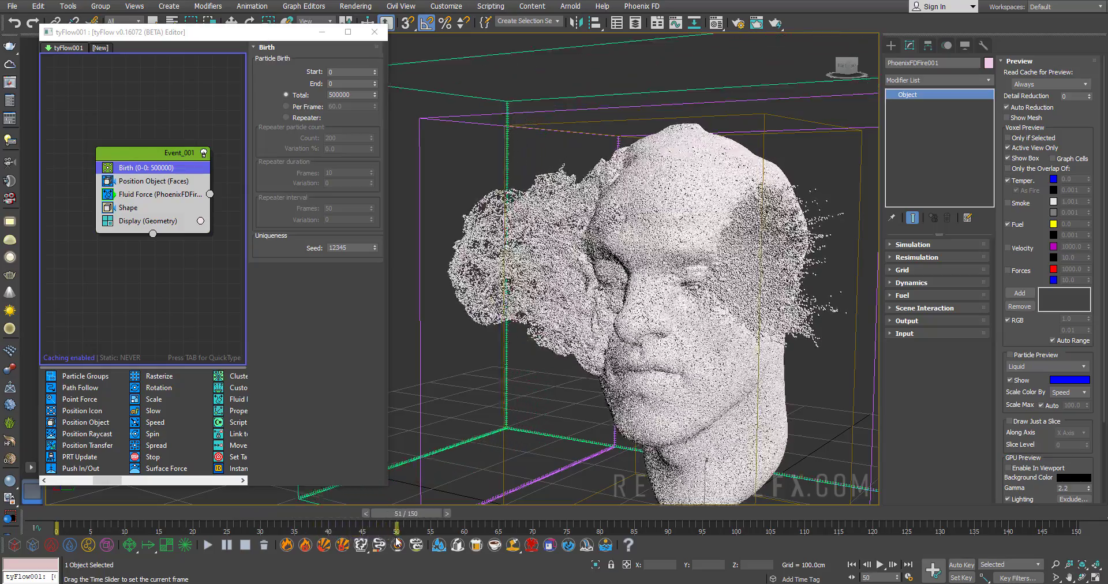
key(w)
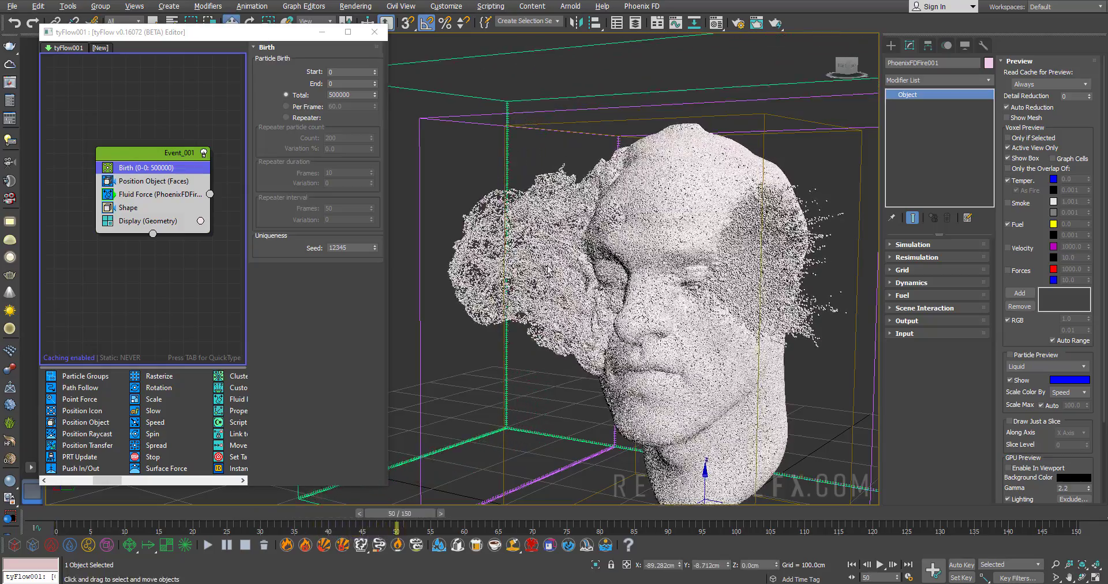
mouse_move(549, 269)
alt+middle_down()
mouse_move(623, 254)
mouse_move(593, 281)
mouse_move(554, 271)
alt+middle_up()
scroll(633, 245, up, 5)
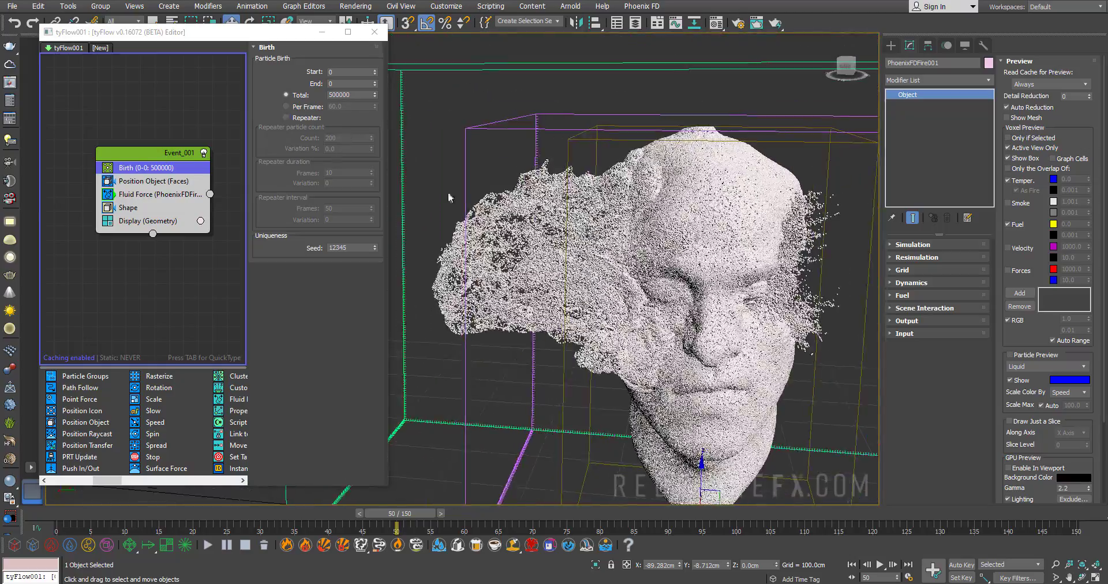
Apply the pink VRayMtl '23 - Default' from the material editor to the tyFlow particle head.
click(717, 24)
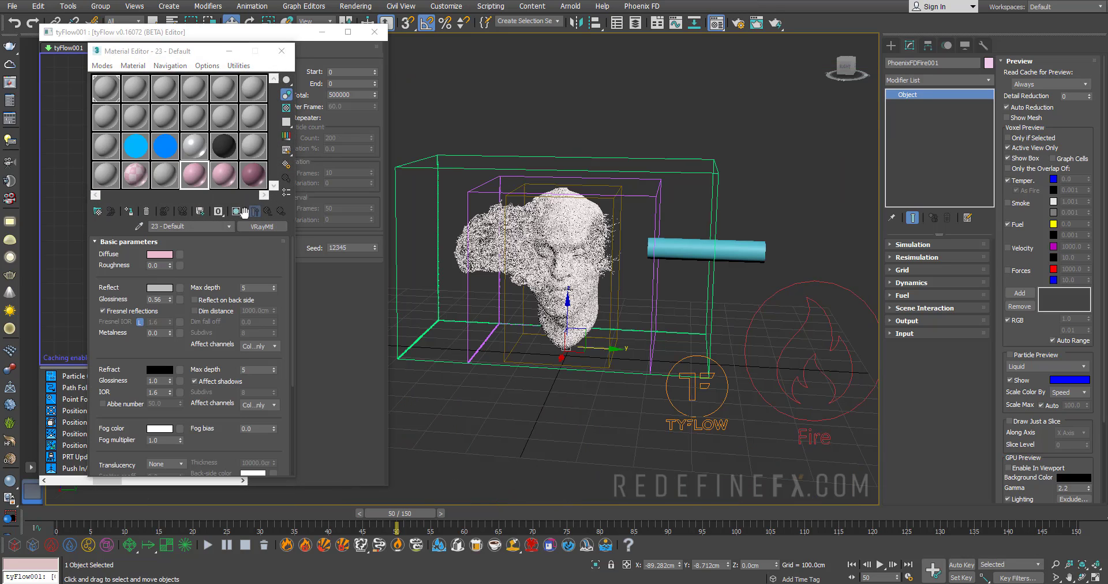
click(221, 177)
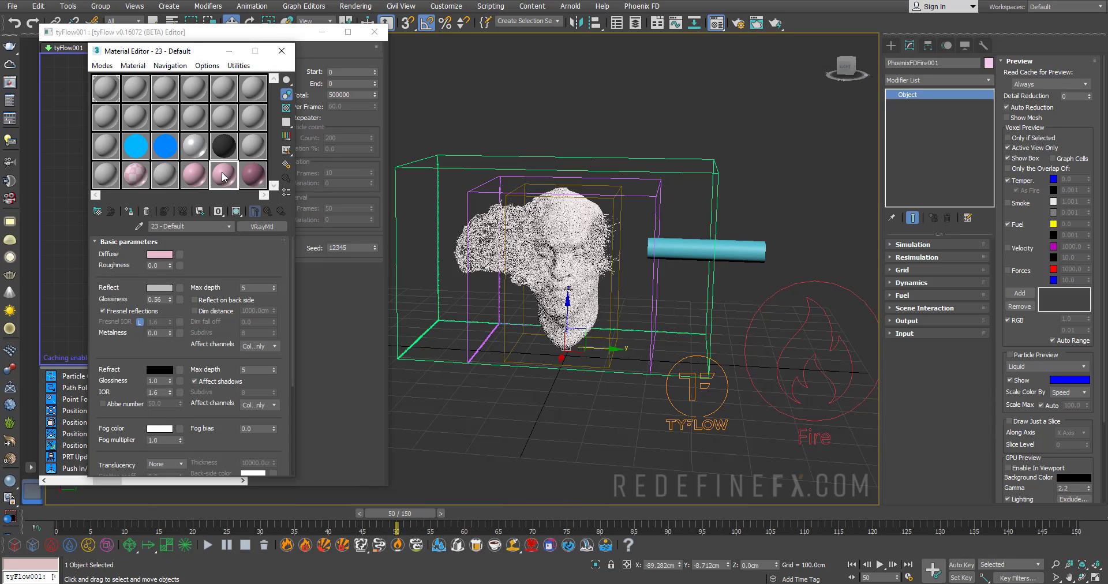
drag(223, 176, 562, 231)
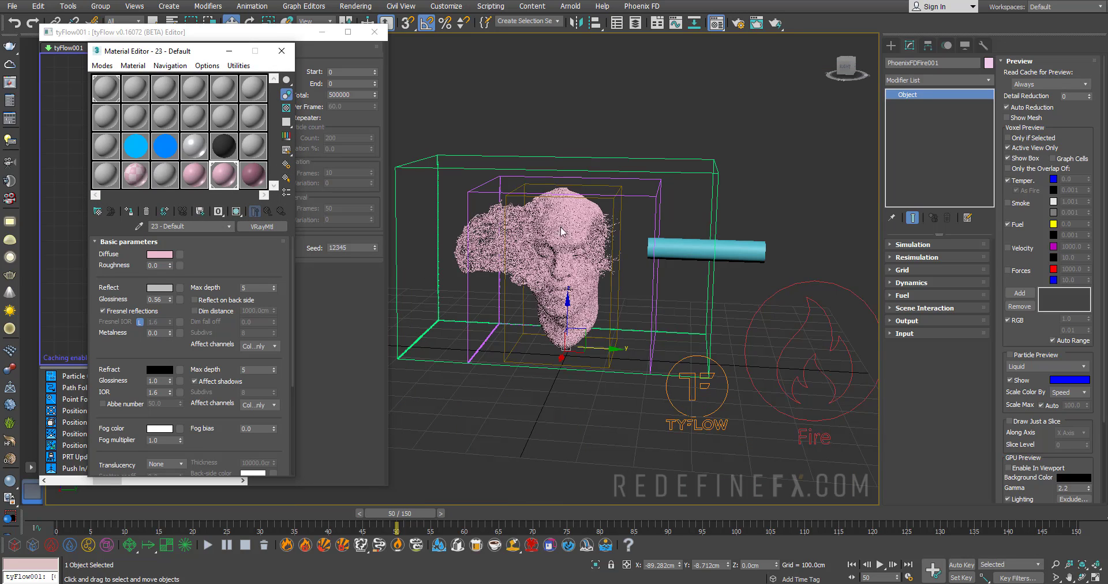
alt+middle_drag(562, 231, 580, 369)
Unhide VRayLight001 through VRayLight003 by name.
right_click(583, 382)
click(621, 316)
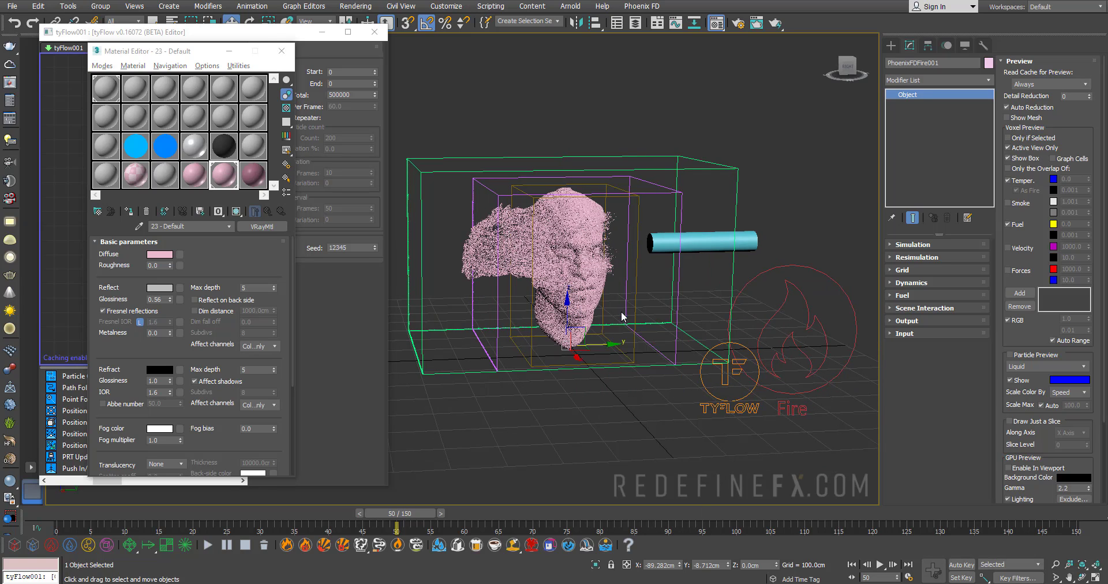
click(55, 68)
shift+click(55, 88)
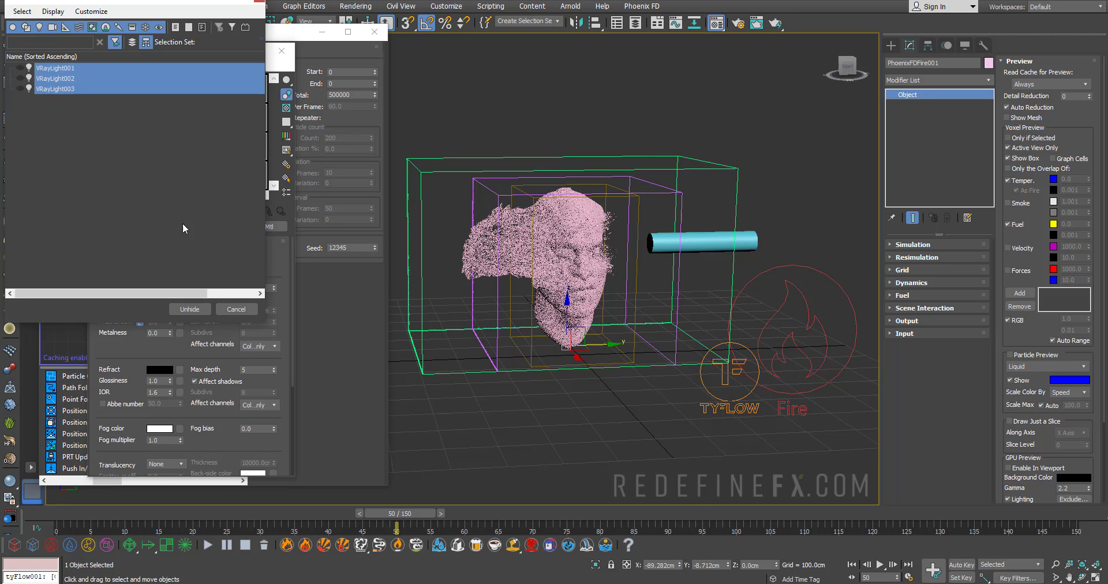
click(187, 307)
alt+middle_drag(649, 199, 635, 220)
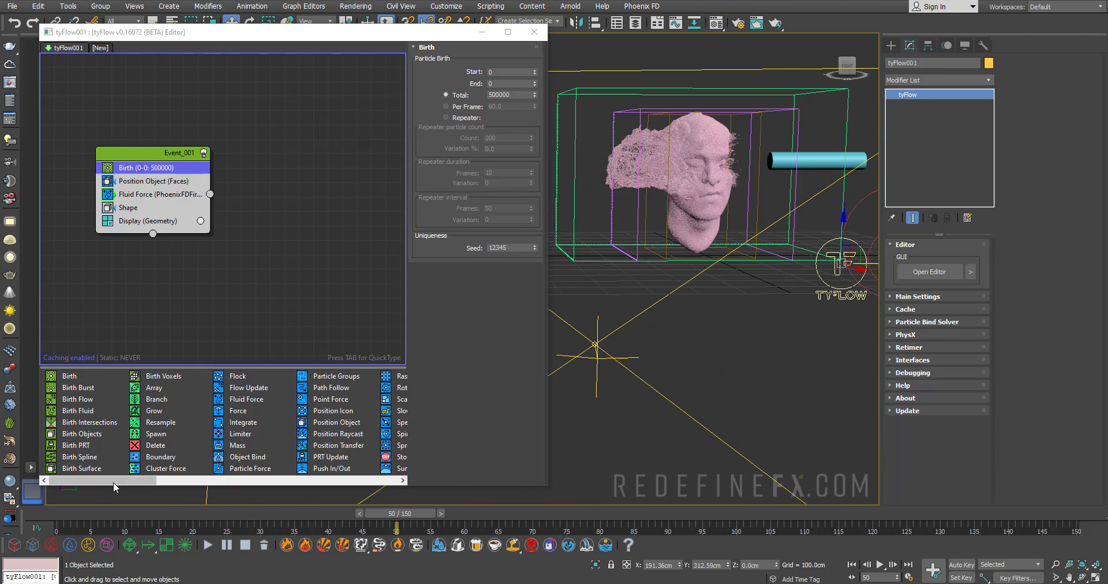
drag(113, 482, 355, 480)
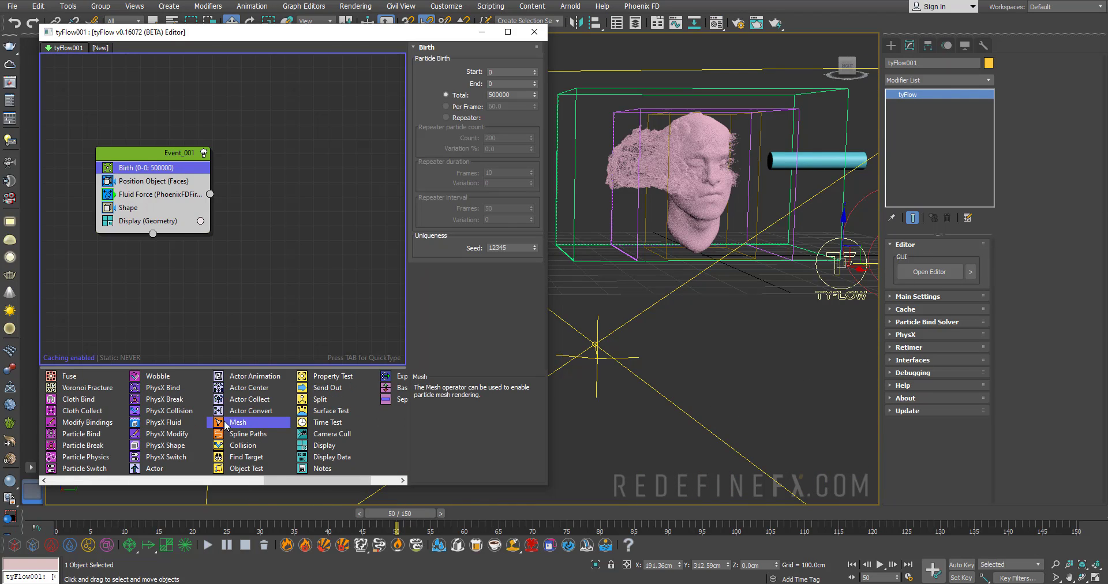
Add a Mesh operator to Event_001 and render a test frame of the pink head.
drag(159, 243, 141, 230)
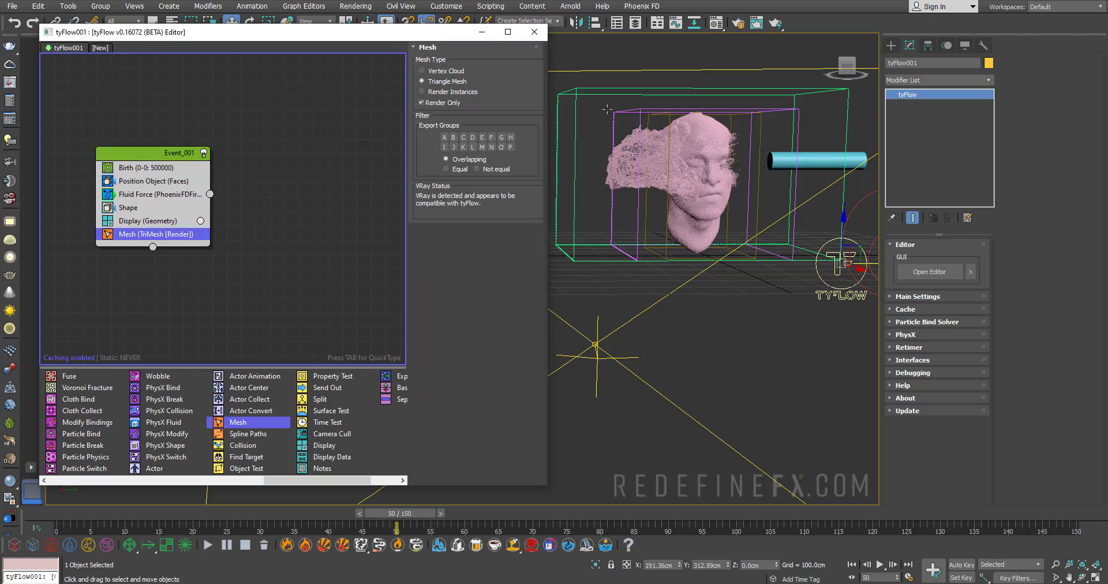
click(534, 32)
scroll(526, 173, up, 4)
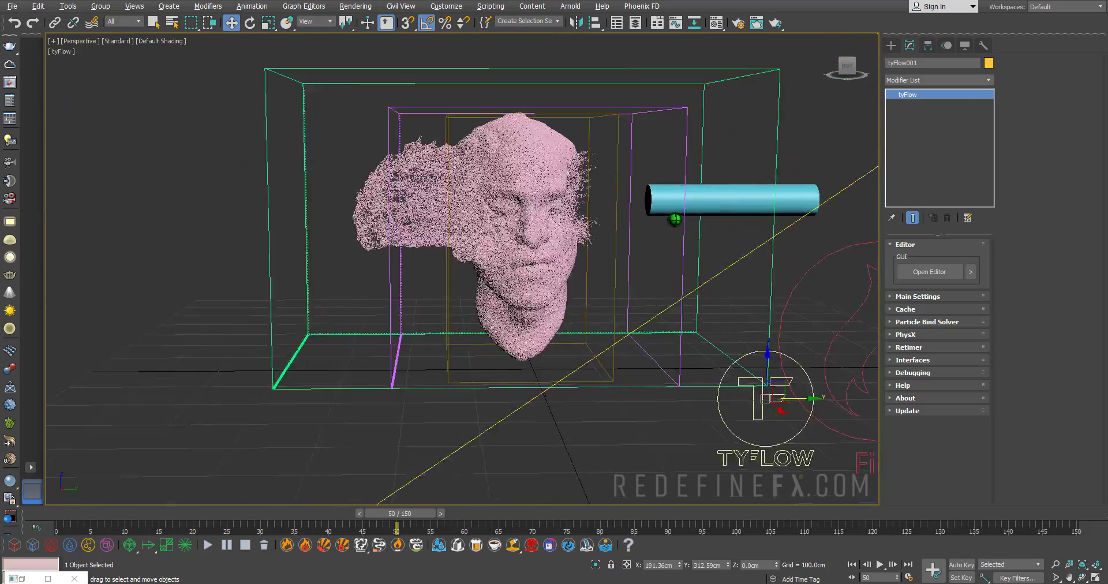
scroll(526, 153, up, 5)
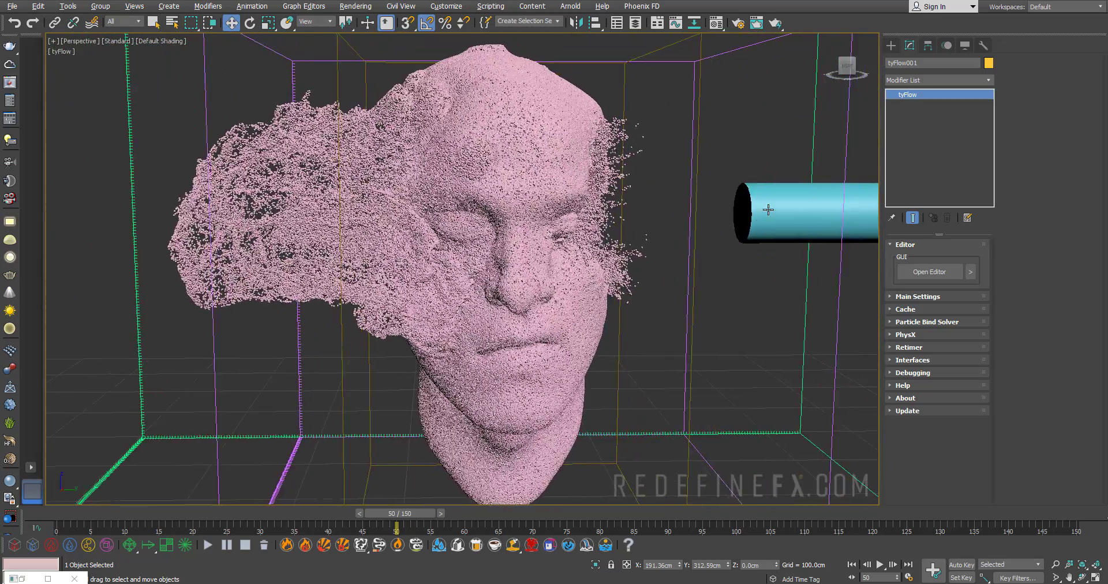
click(767, 209)
key(shift+q)
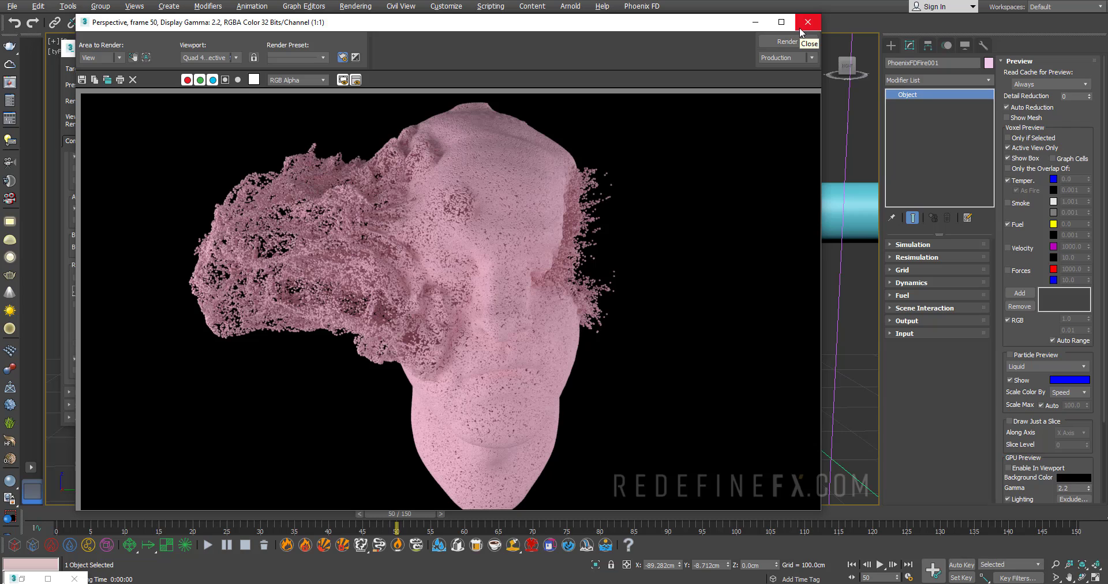
Close the Rendered Frame Window, then pause and minimize the finished-clip preview.
click(799, 29)
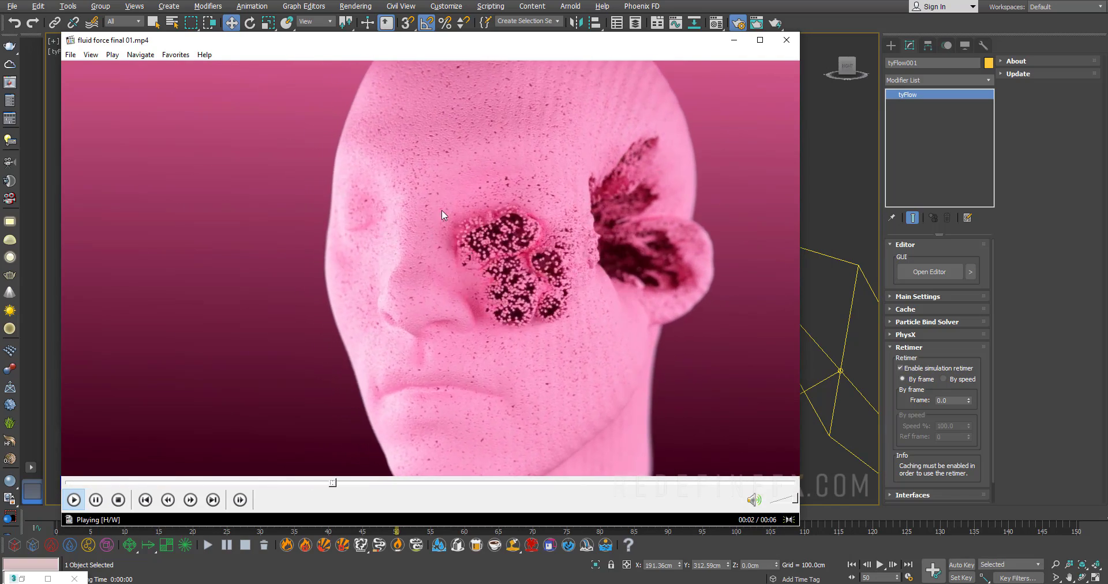
key(space)
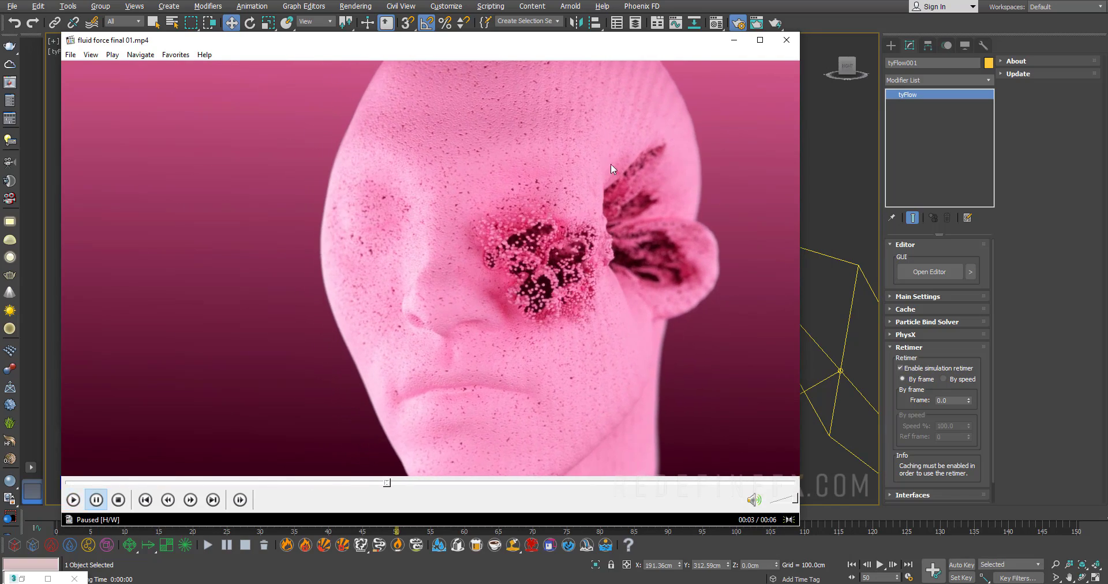
click(734, 41)
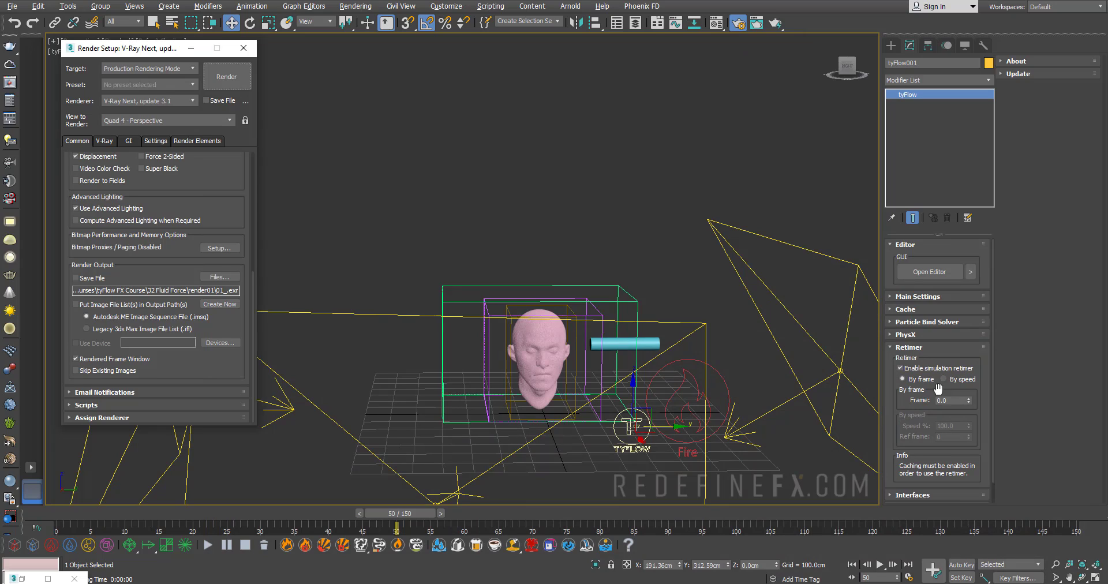
Auto-key the tyFlow Retimer Frame at 0 on frame 0 and 50 on frame 150, then scrub to check.
drag(937, 388, 933, 342)
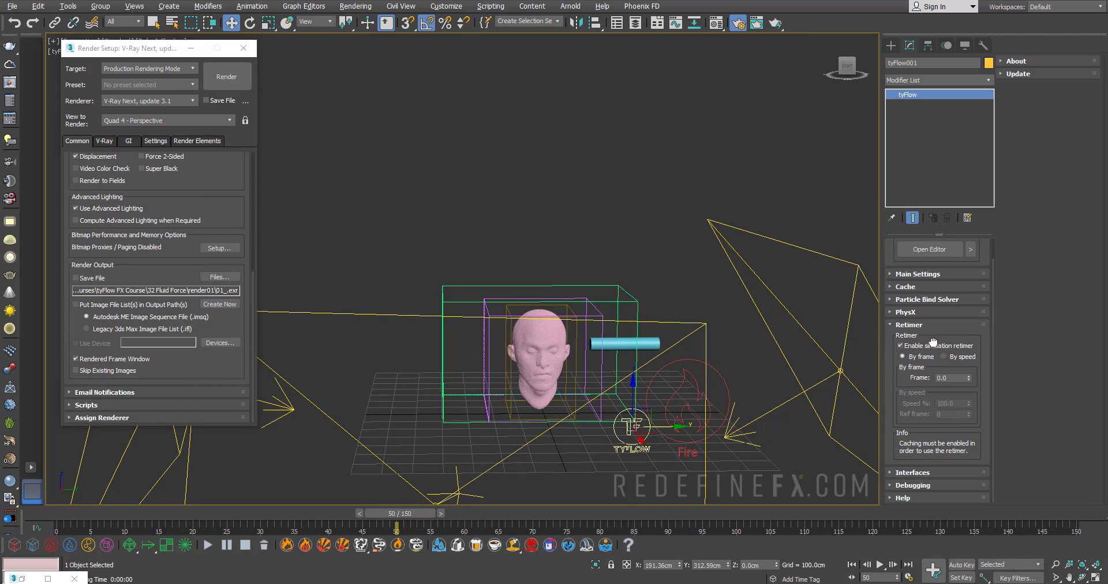
click(58, 511)
click(957, 564)
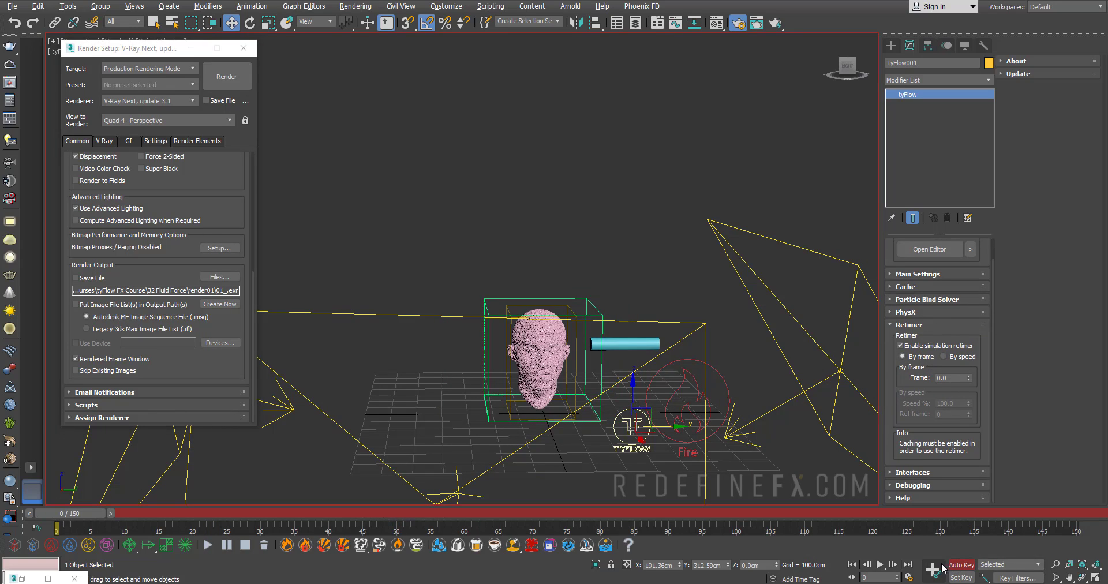
click(941, 569)
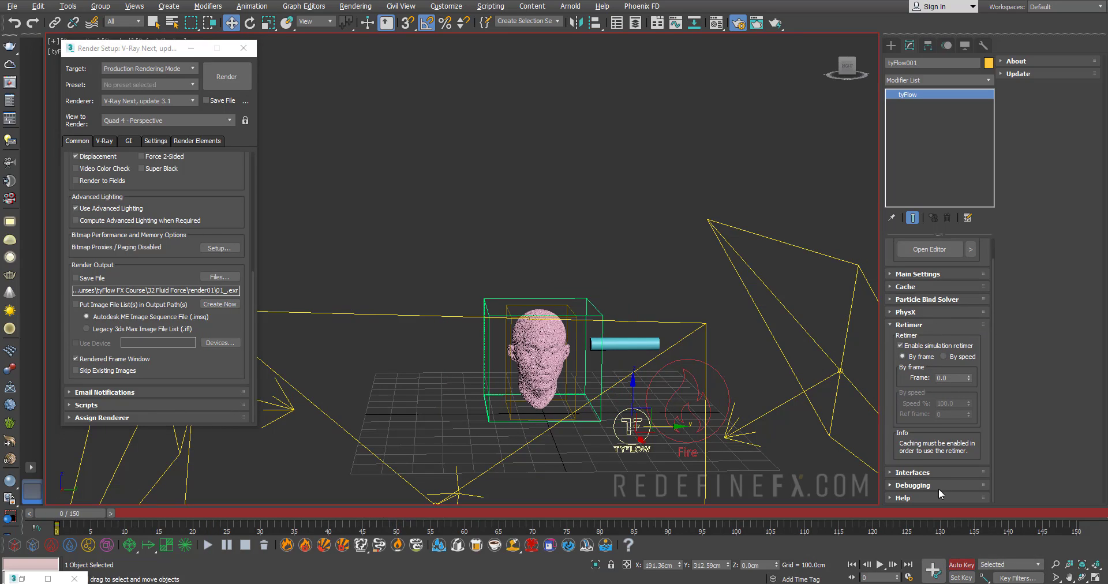
click(1078, 513)
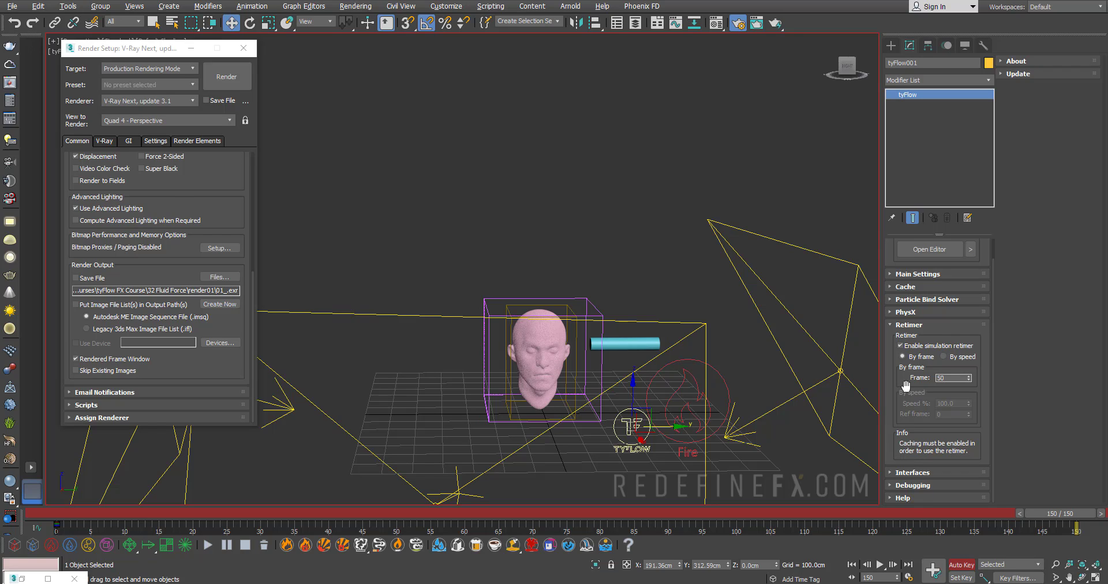
text(50)
key(Return)
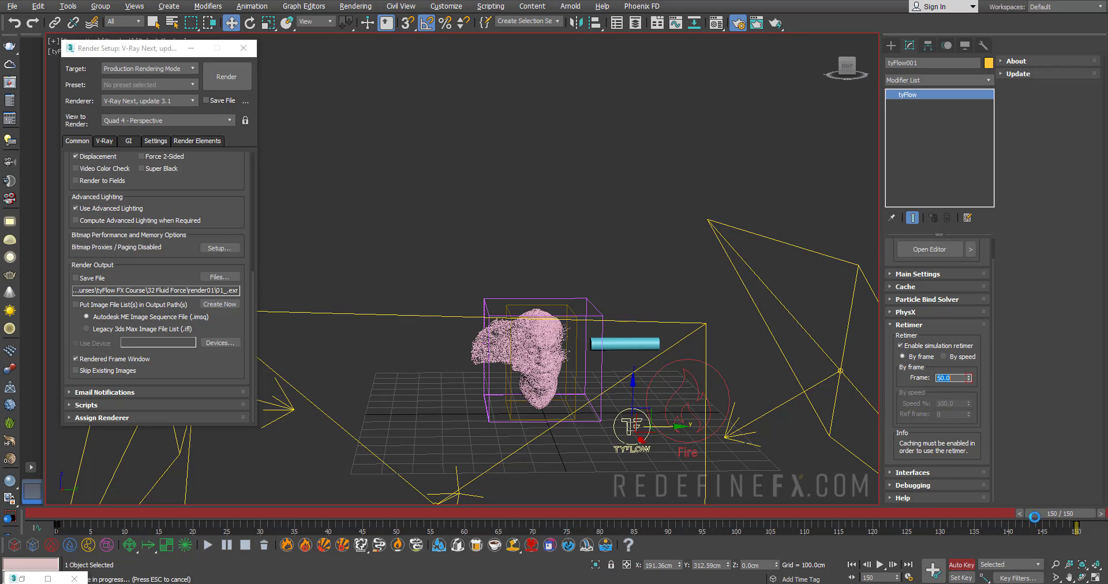
drag(1033, 517, 907, 513)
key(w)
scroll(556, 341, up, 5)
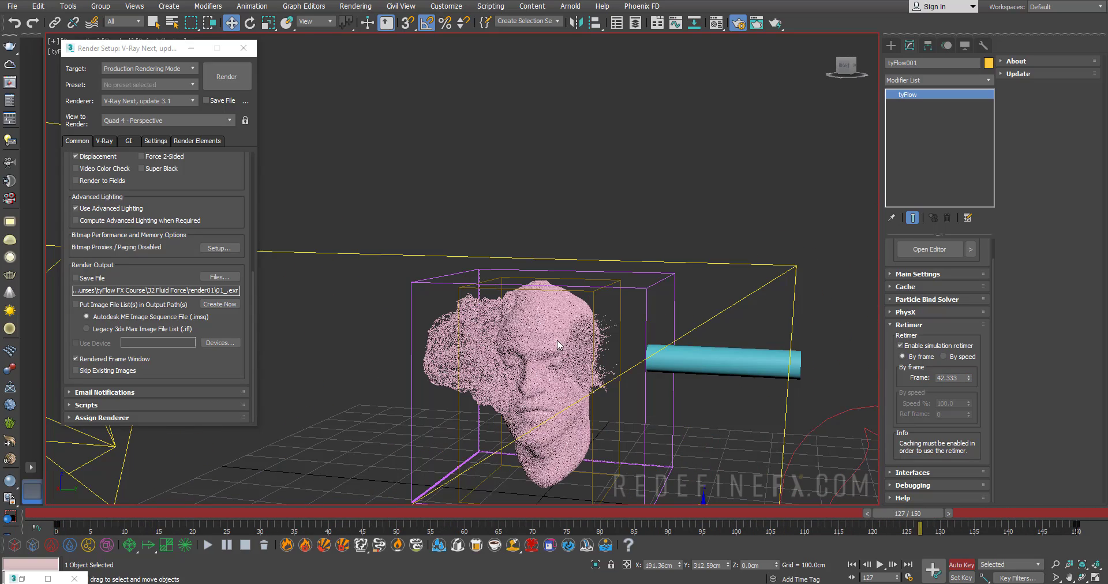
scroll(558, 340, up, 6)
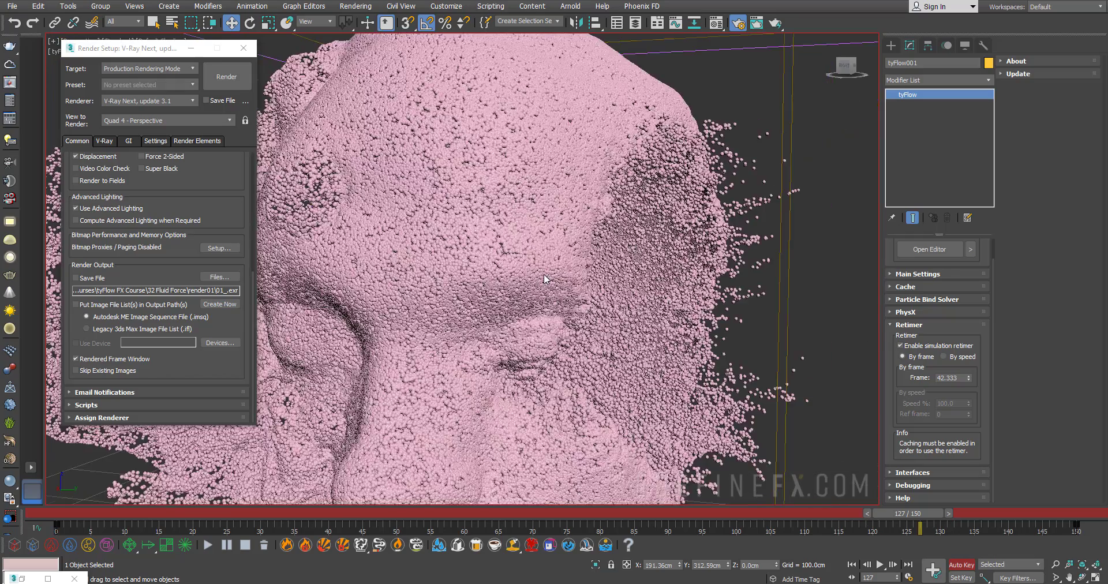
middle_drag(557, 340, 573, 232)
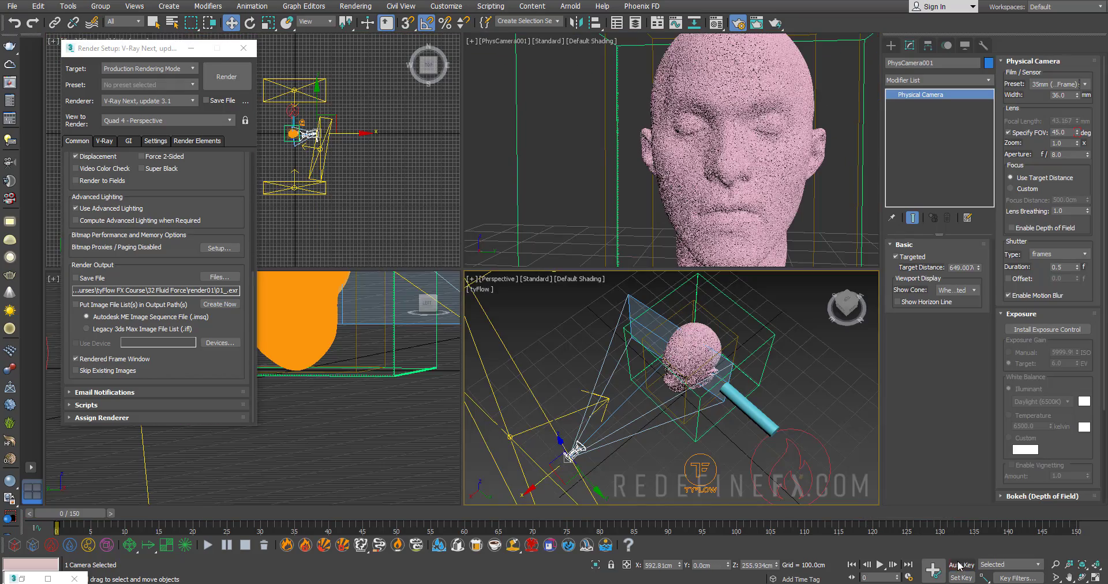
Auto-key PhysCamera001 positions at frame 0 and frame 150 so it moves past the head.
click(957, 566)
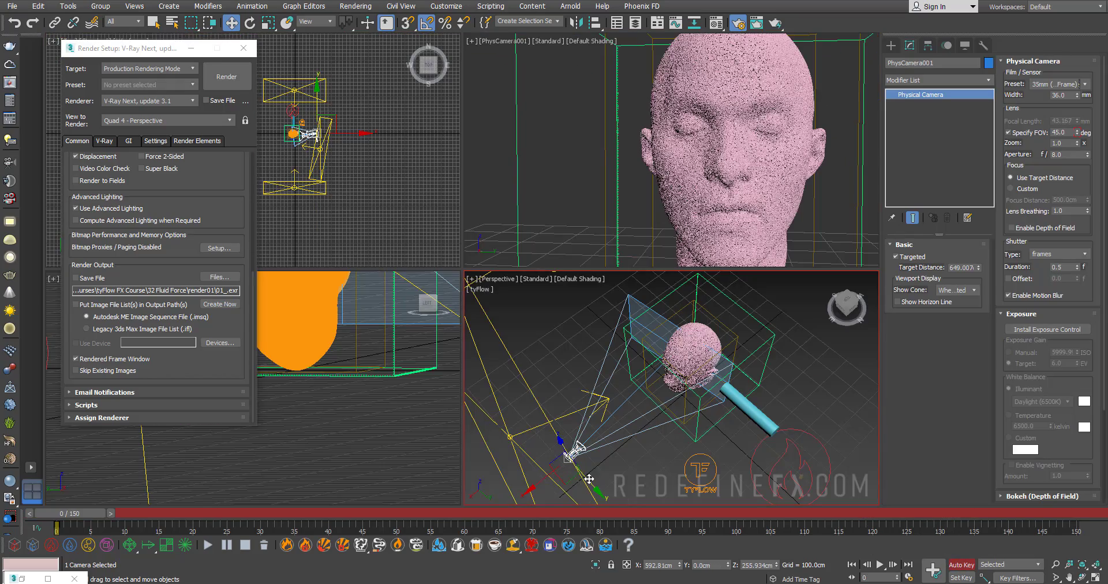
drag(588, 479, 614, 508)
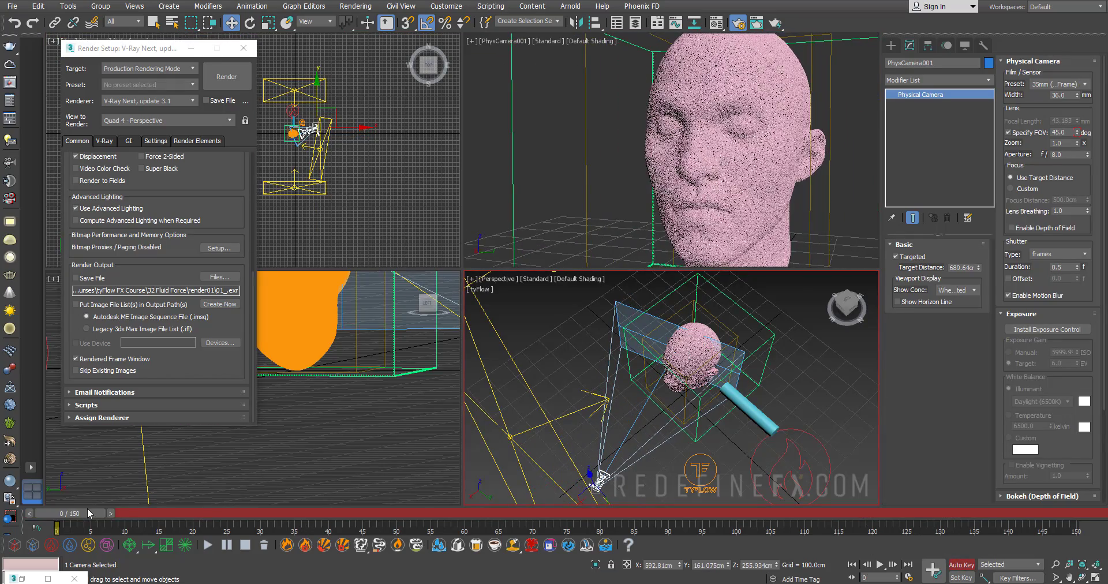
drag(88, 513, 1059, 513)
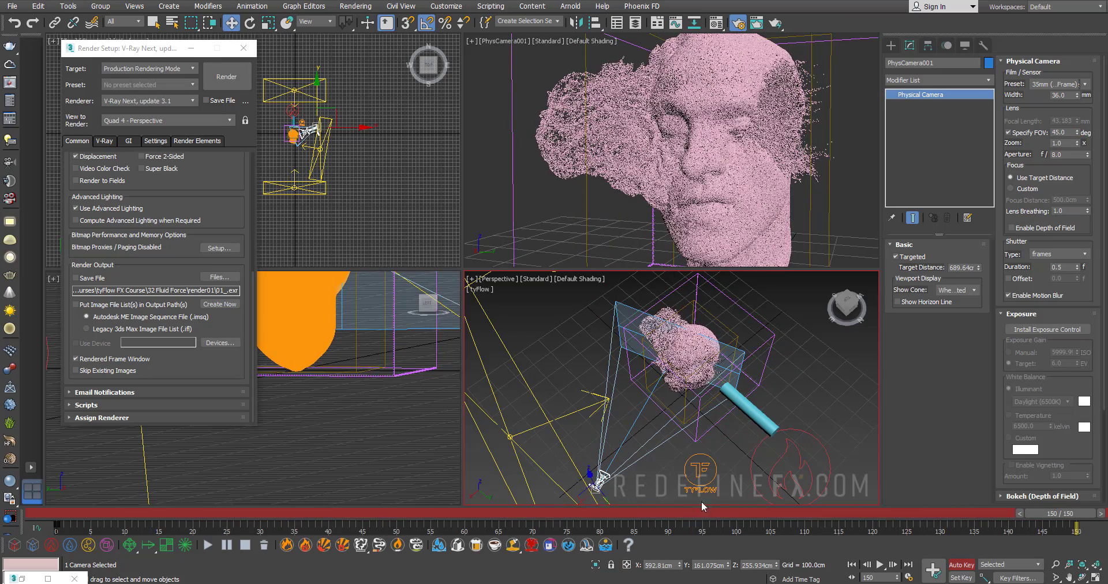
drag(627, 460, 505, 405)
click(952, 567)
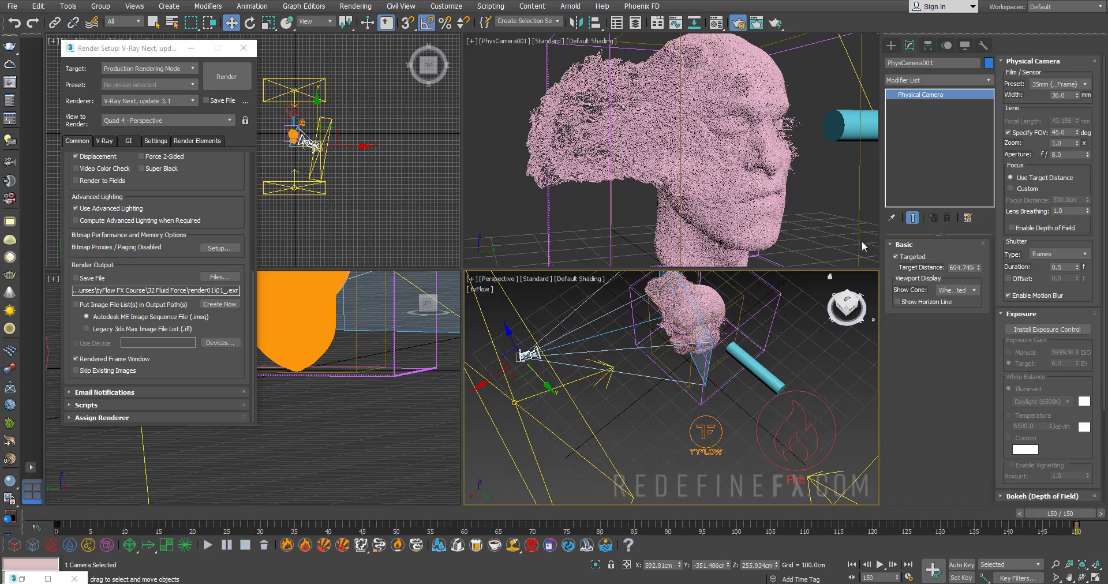
Look through the physical camera in a maximized viewport and scrub to preview the move.
key(c)
key(alt+w)
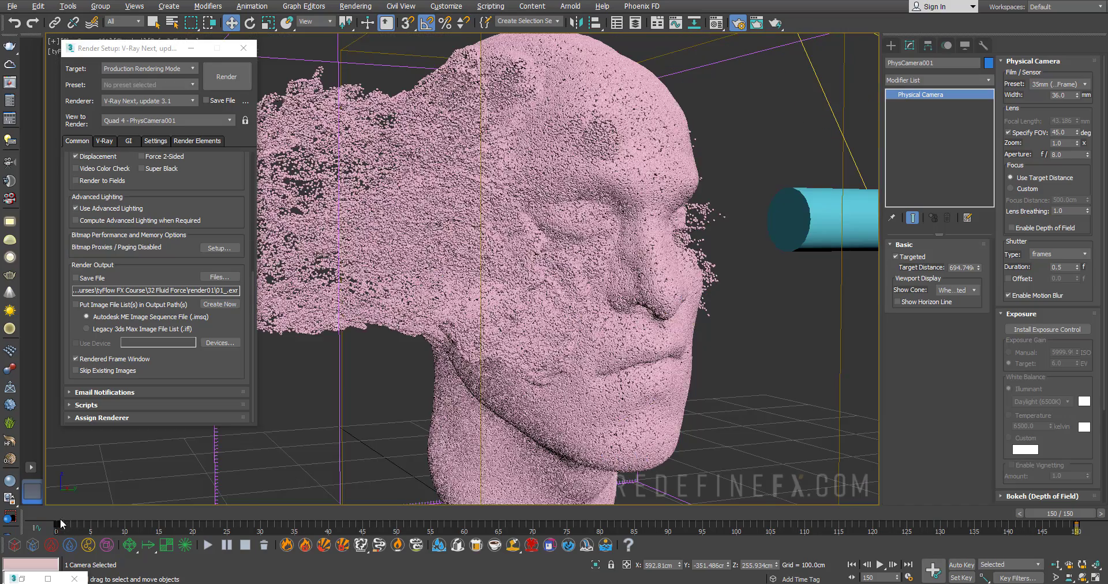
drag(48, 515, 1062, 513)
key(w)
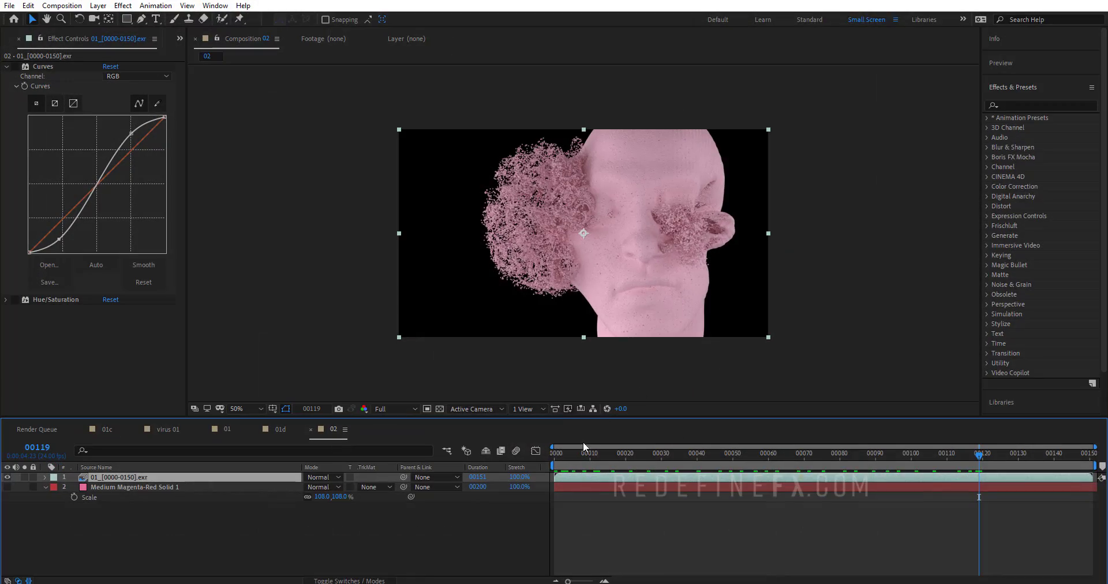
drag(584, 446, 930, 459)
Enable the Curves and Hue/Saturation effects and reveal the Medium Magenta-Red Solid behind the head.
key(space)
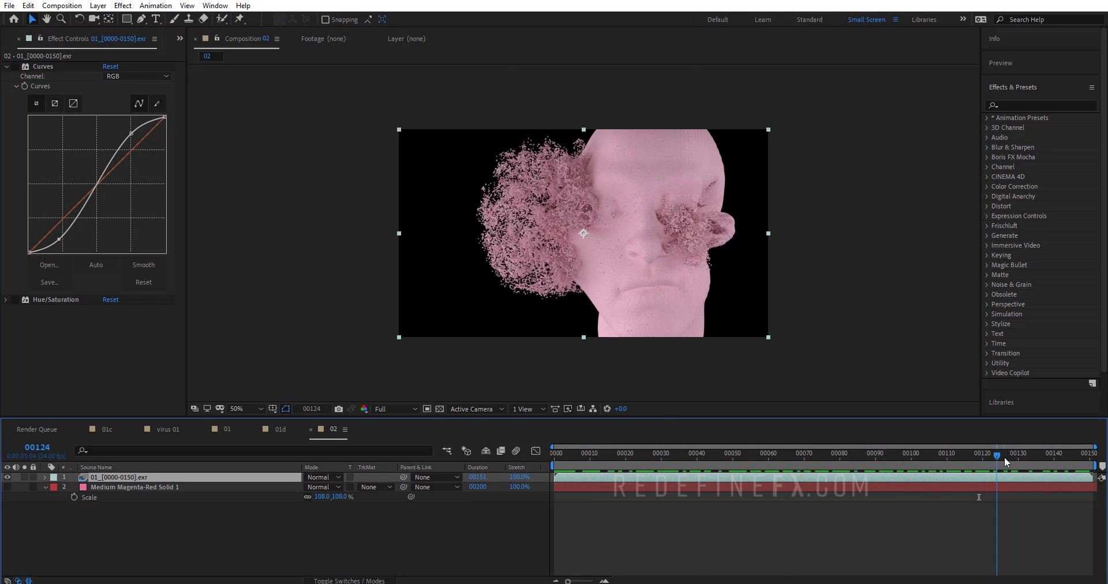
click(15, 68)
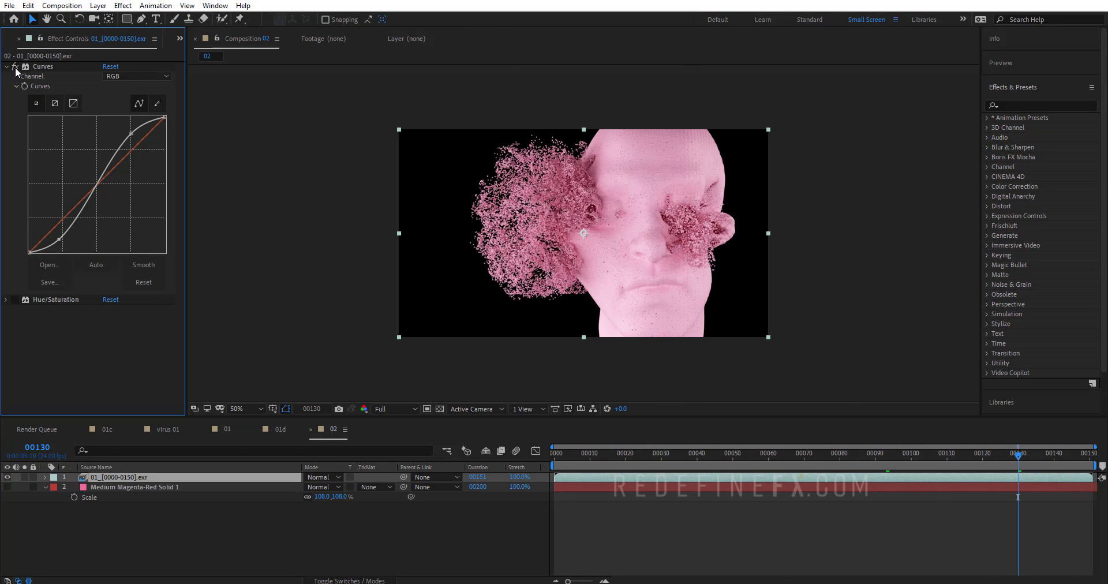
click(15, 299)
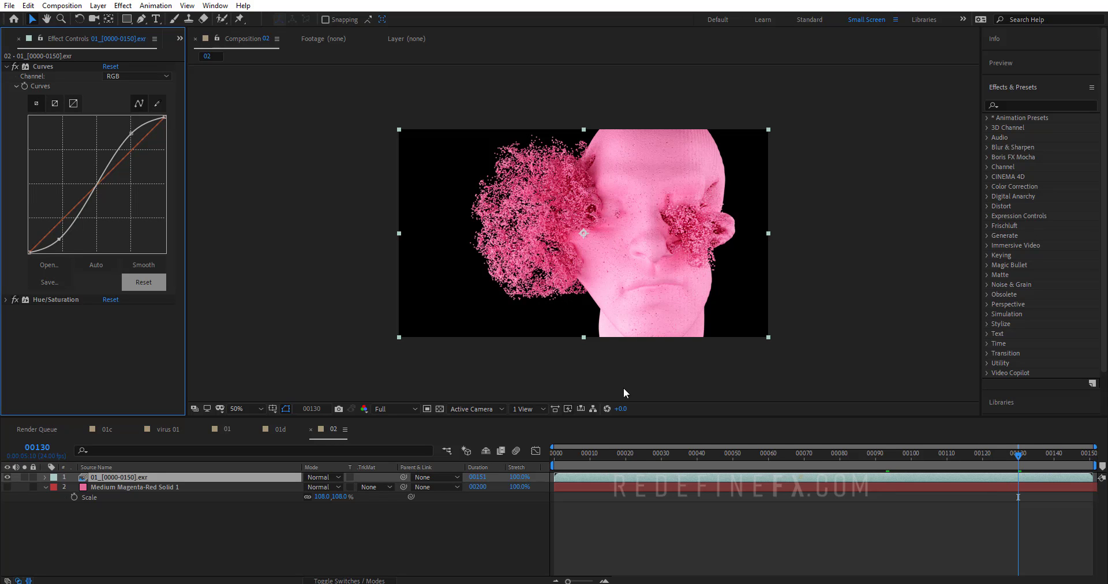
click(7, 487)
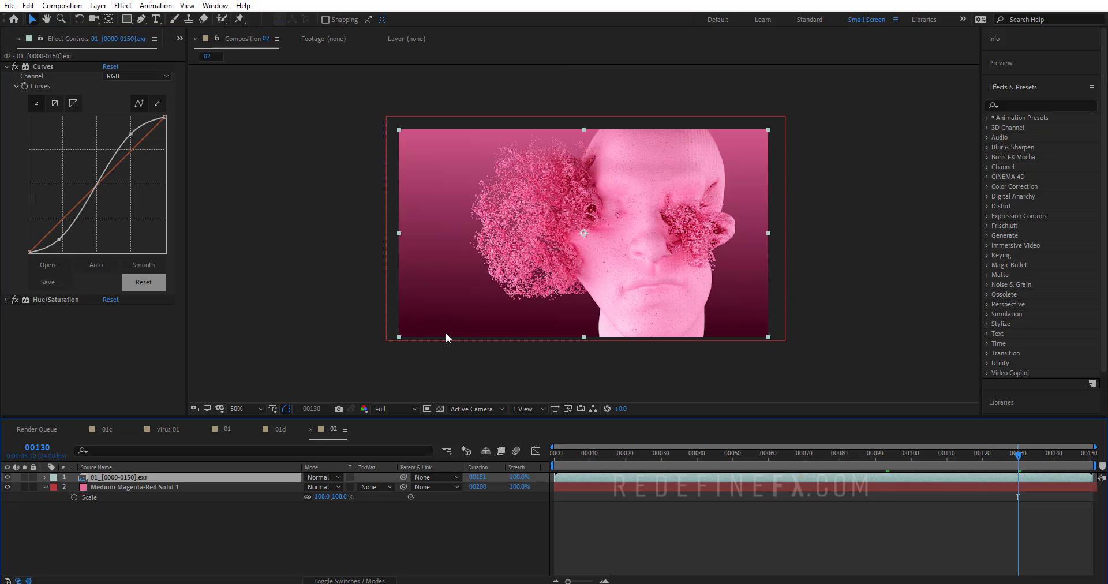
drag(573, 465, 904, 465)
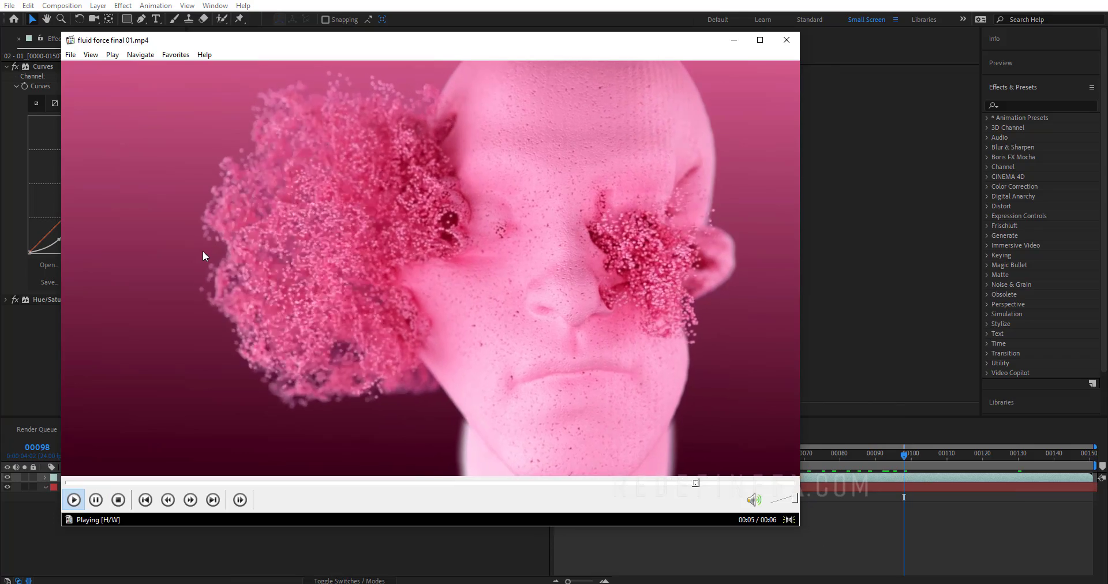
Move the Media Player Classic window playing fluid force final 01.mp4 to the right.
drag(285, 40, 402, 35)
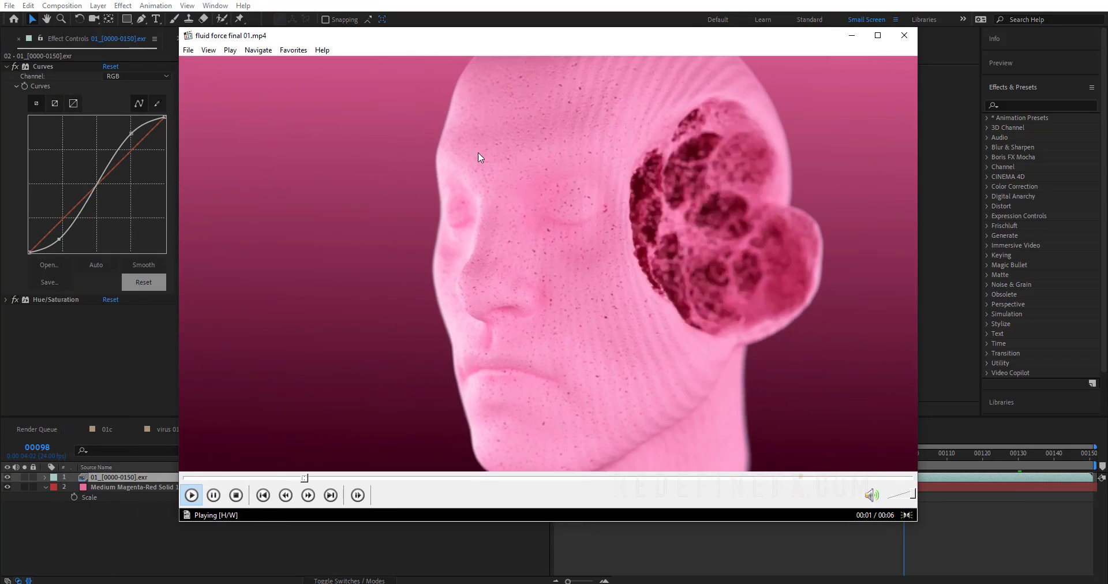